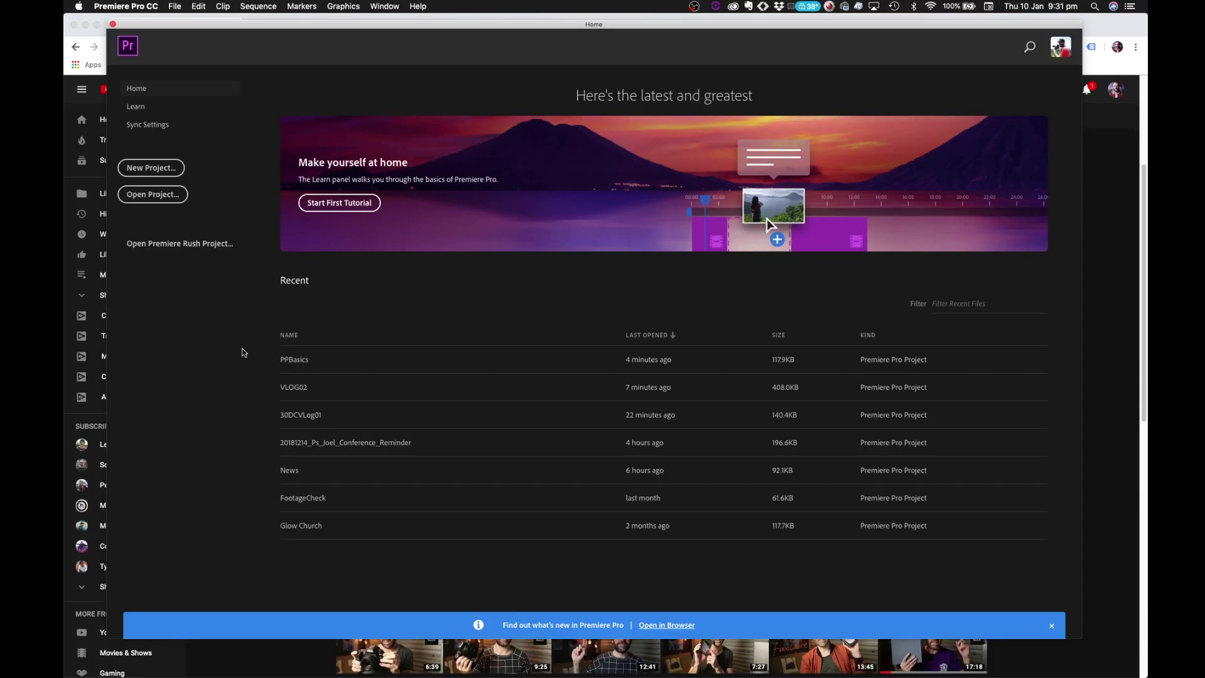
# Create a new project named PPBASICS on the Desktop, overwriting the existing project of that name.
pyautogui.click(157, 169)
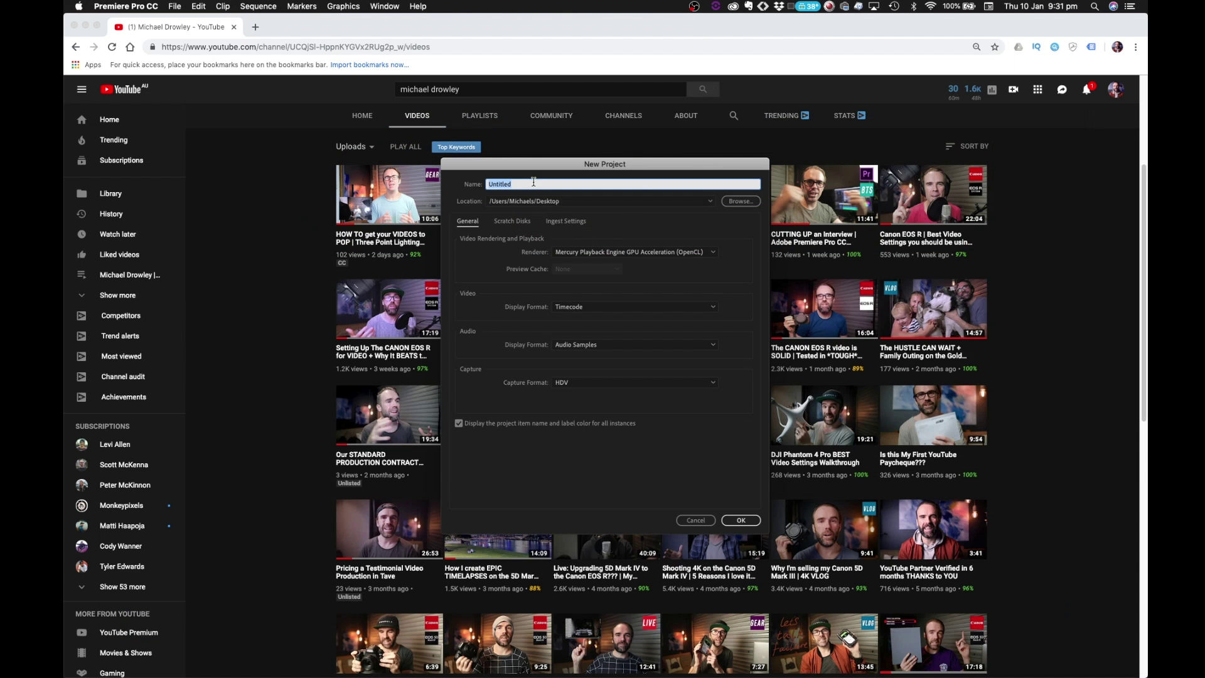
pyautogui.write('PPBASICS')
pyautogui.press('Return')
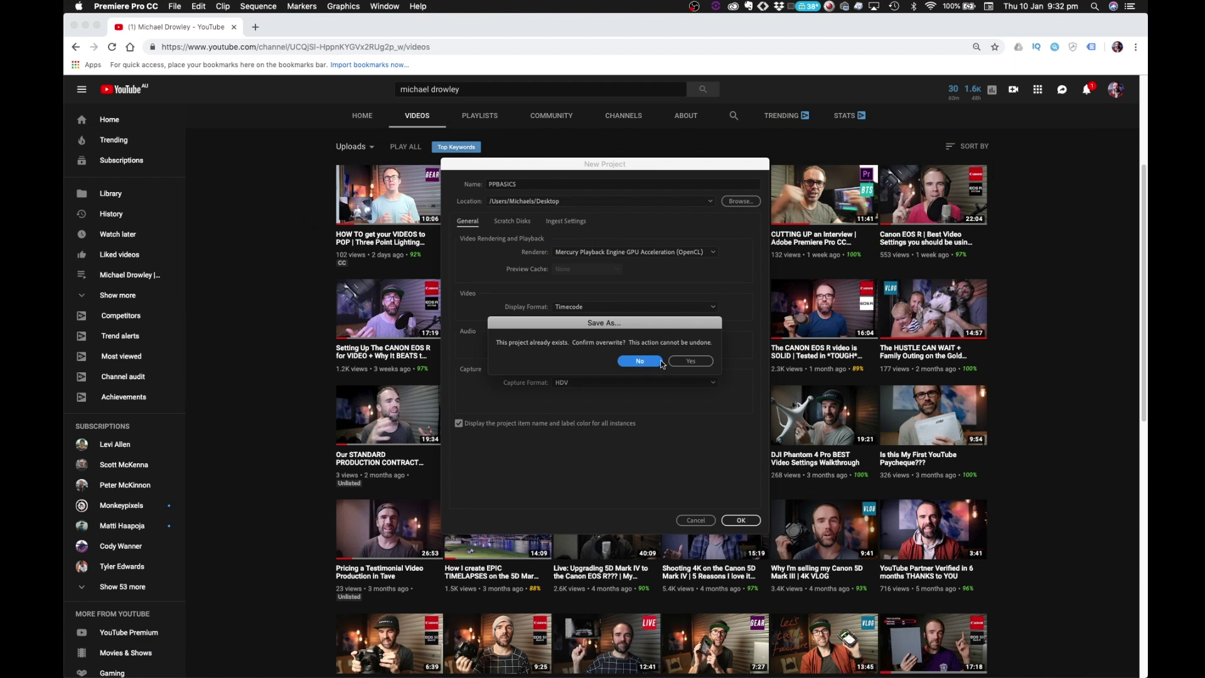
pyautogui.click(691, 362)
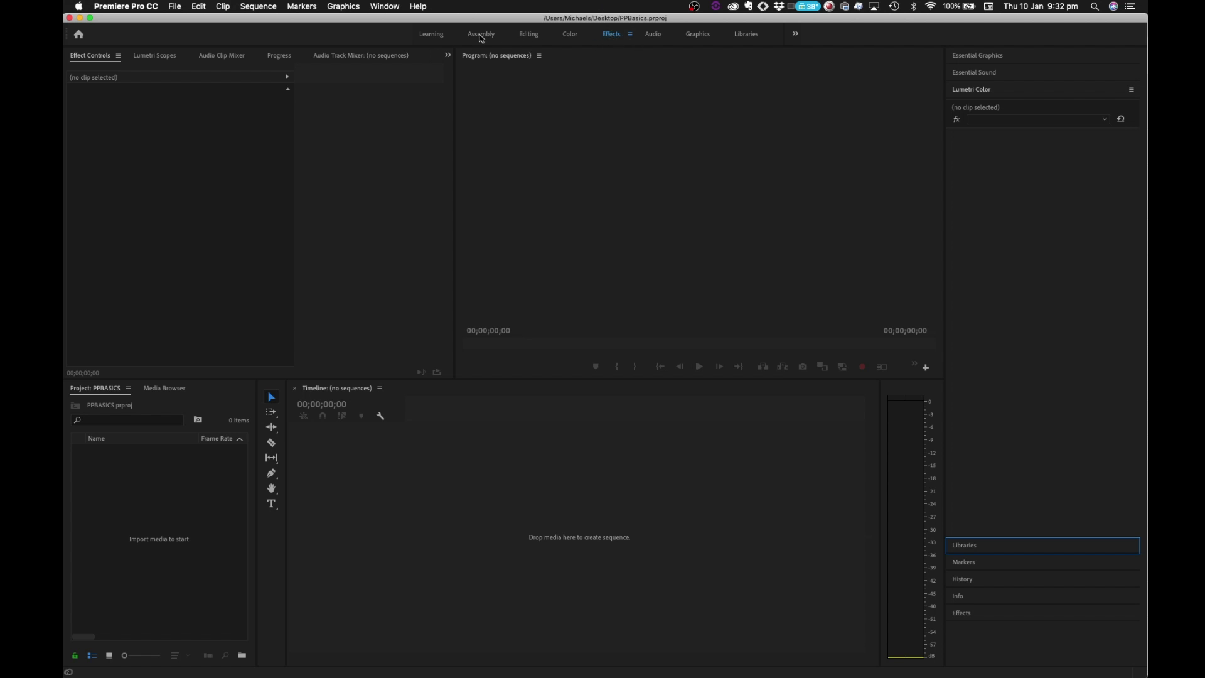
# Look through the Learning, Assembly, Color, Effects, Audio, Graphics and Libraries workspaces, and end in the Editing workspace.
pyautogui.click(432, 37)
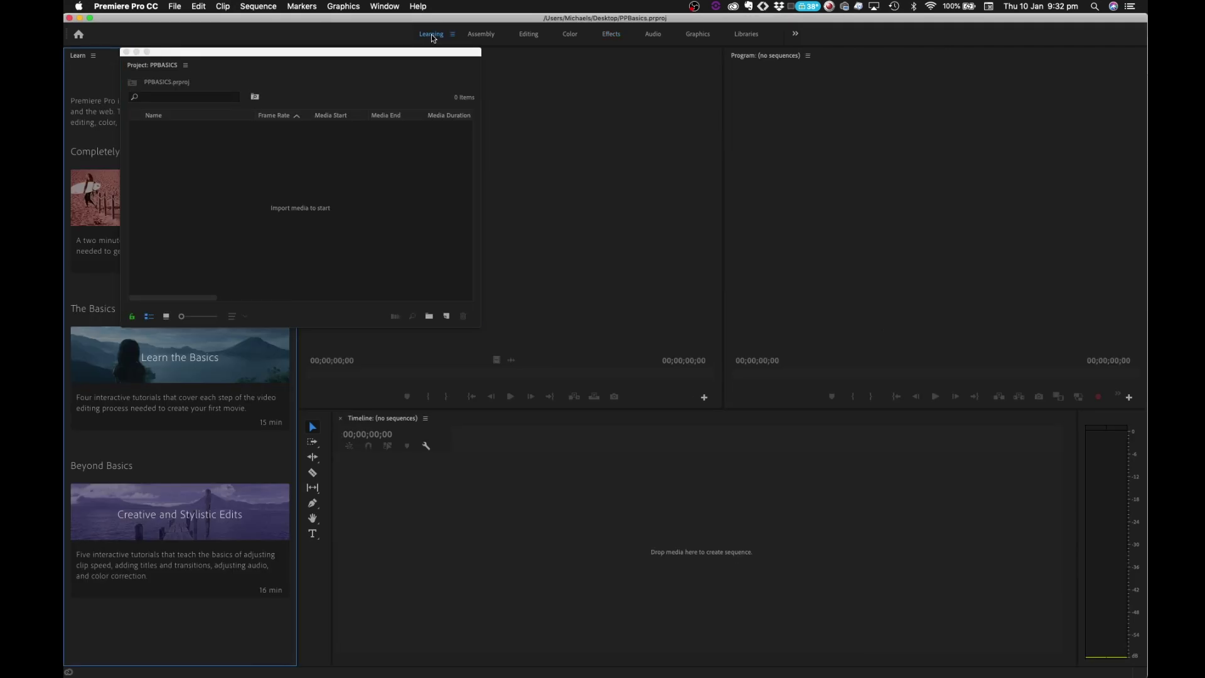
pyautogui.click(125, 52)
pyautogui.moveTo(162, 197)
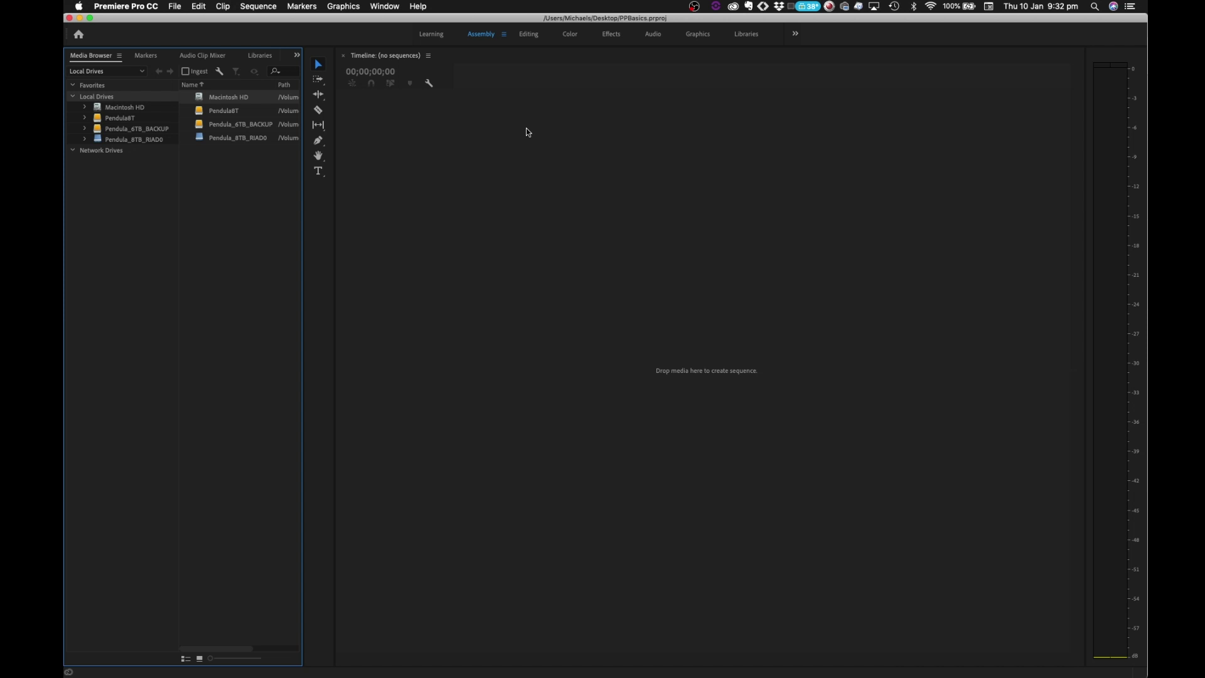
pyautogui.click(528, 35)
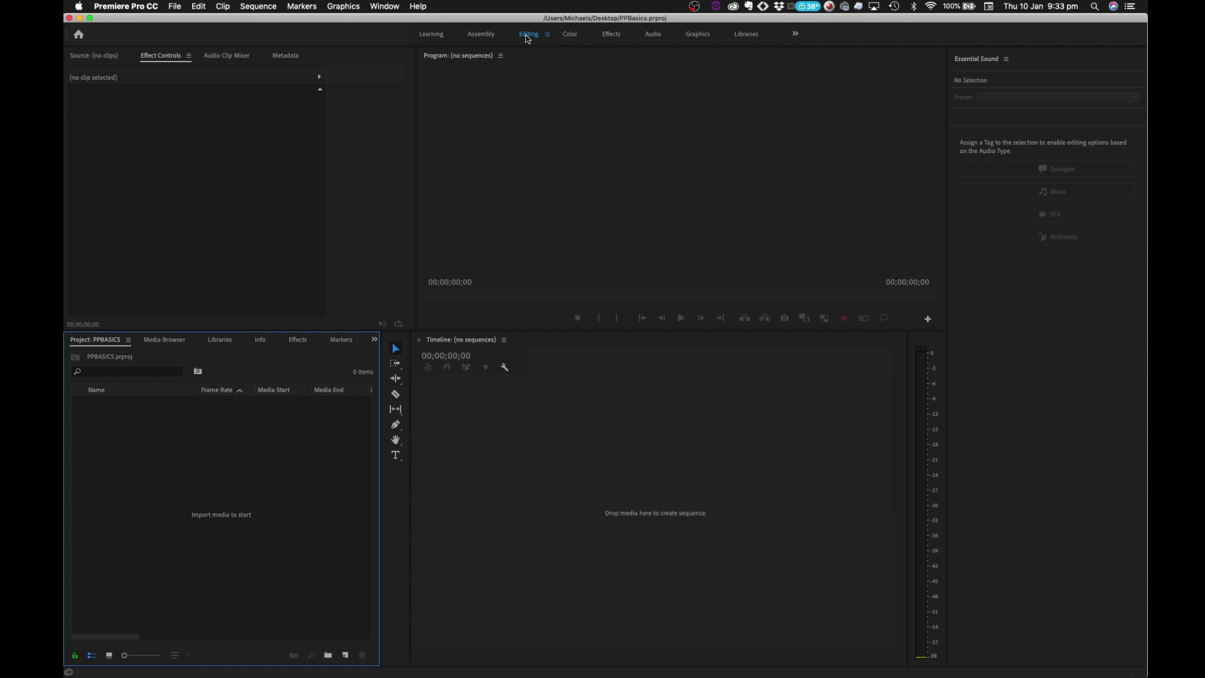
pyautogui.click(570, 36)
pyautogui.click(606, 37)
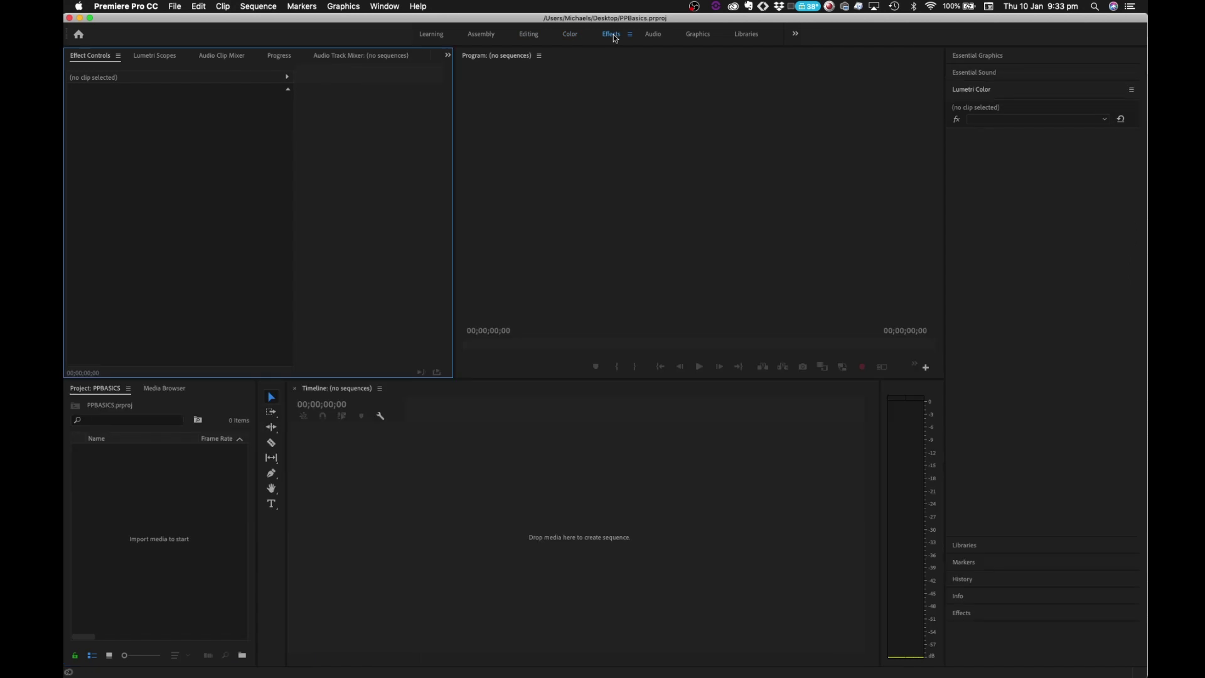
pyautogui.click(653, 38)
pyautogui.click(698, 37)
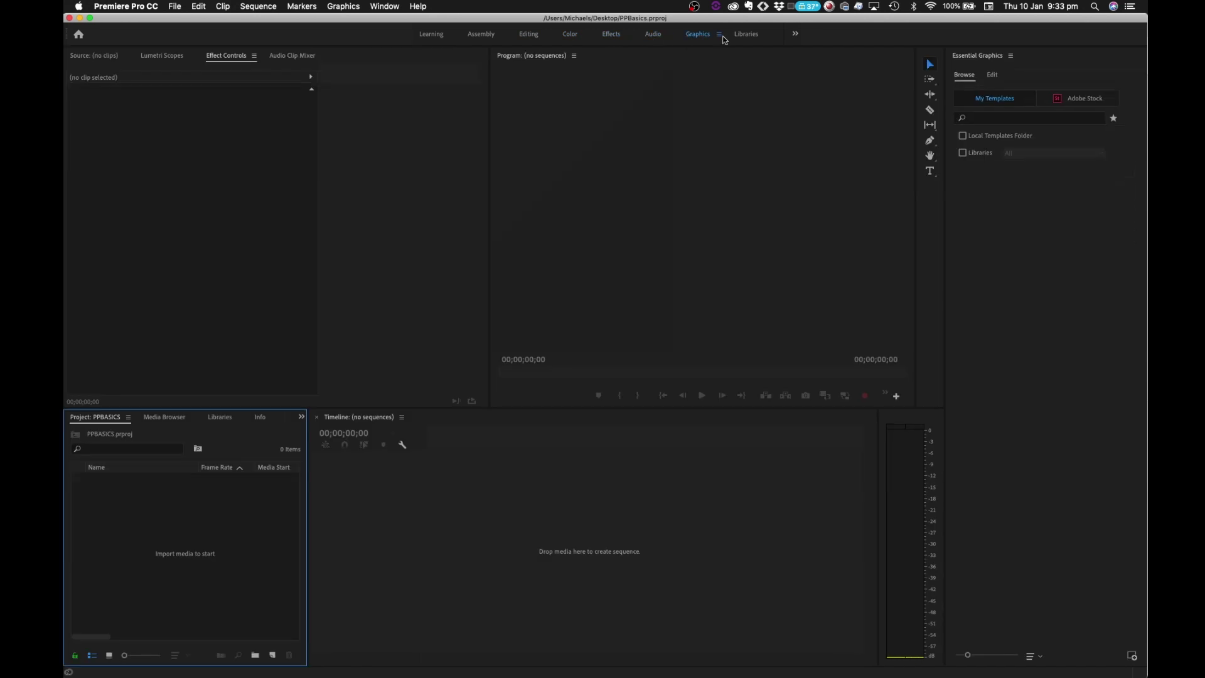
pyautogui.click(744, 36)
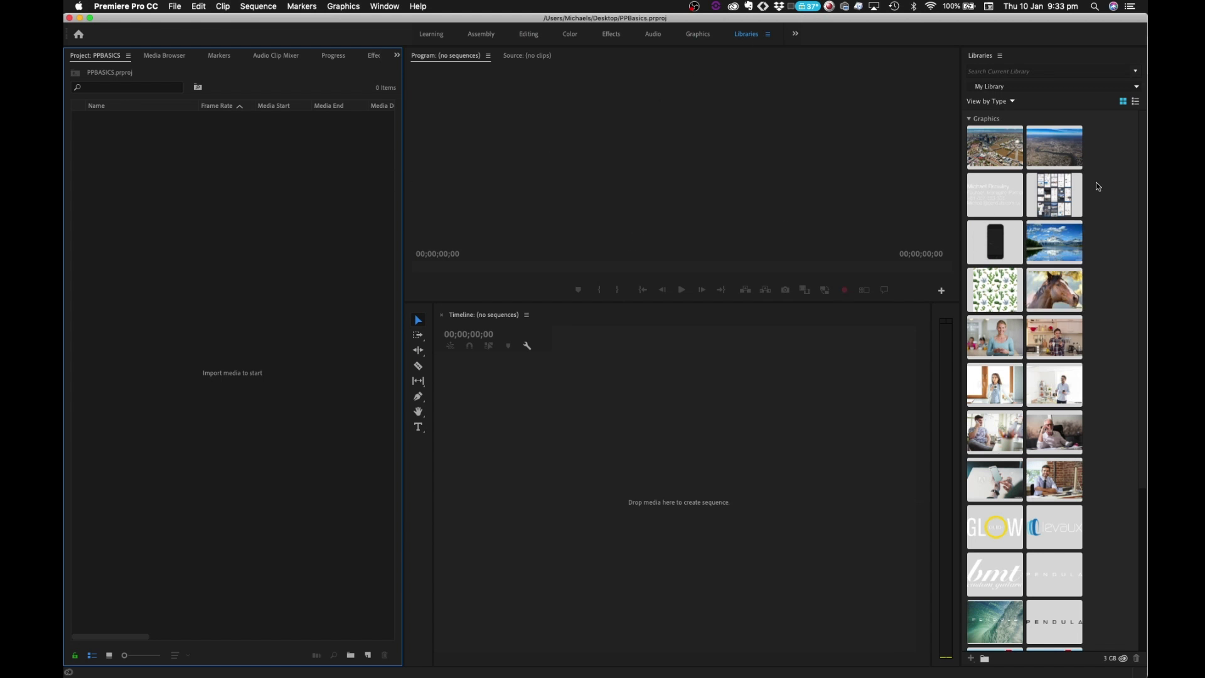
pyautogui.moveTo(1077, 184)
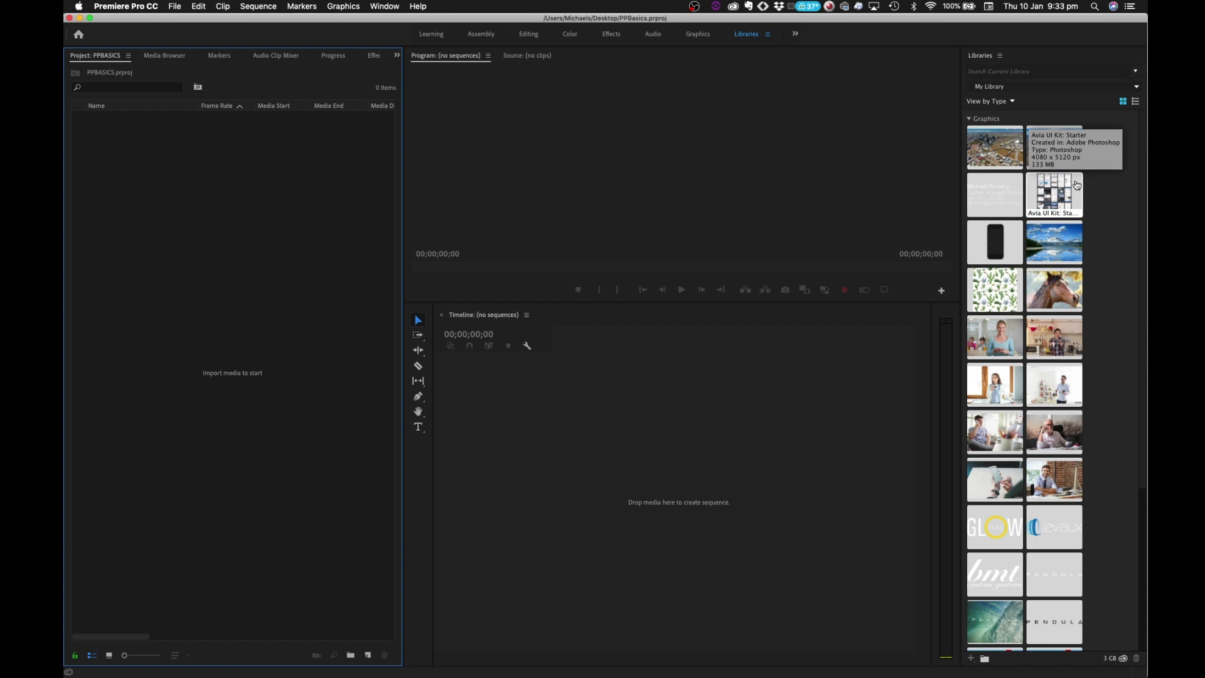
pyautogui.click(524, 36)
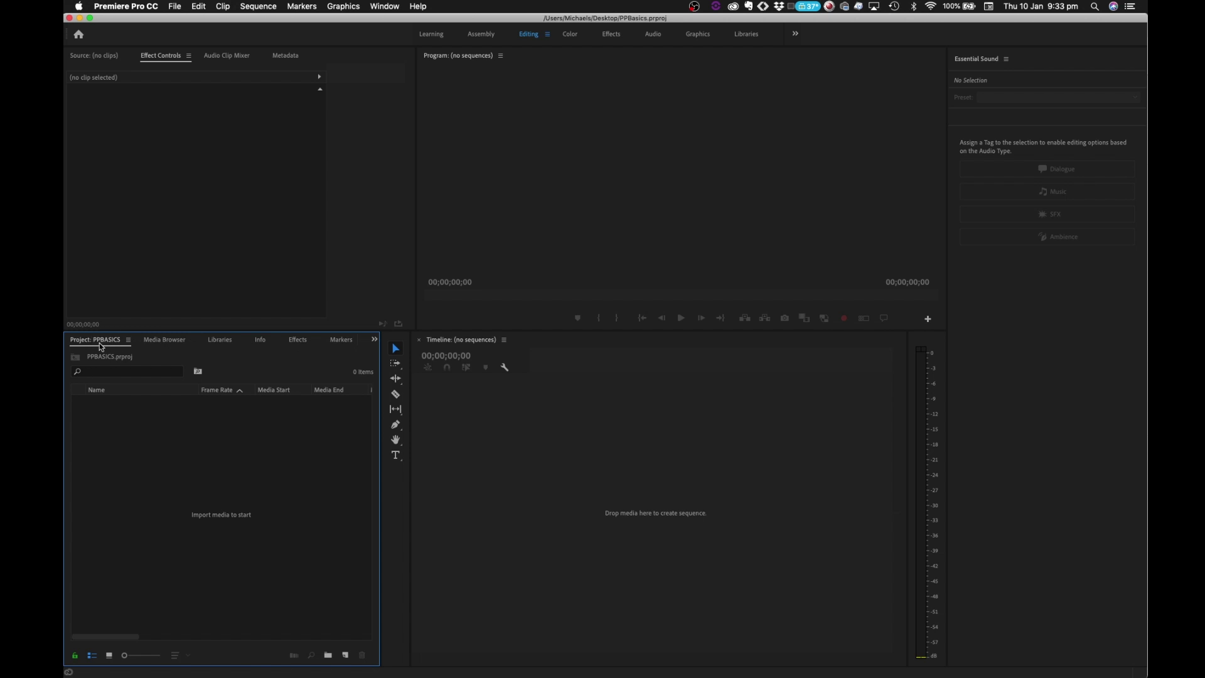
# Import 1X1A1951.MP4, 1X1A1952.MP4 and 1X1A1953.MP4 from the Vlog01 Footage folder on the Pendula_8TB_RIAD0 drive.
pyautogui.rightClick(201, 487)
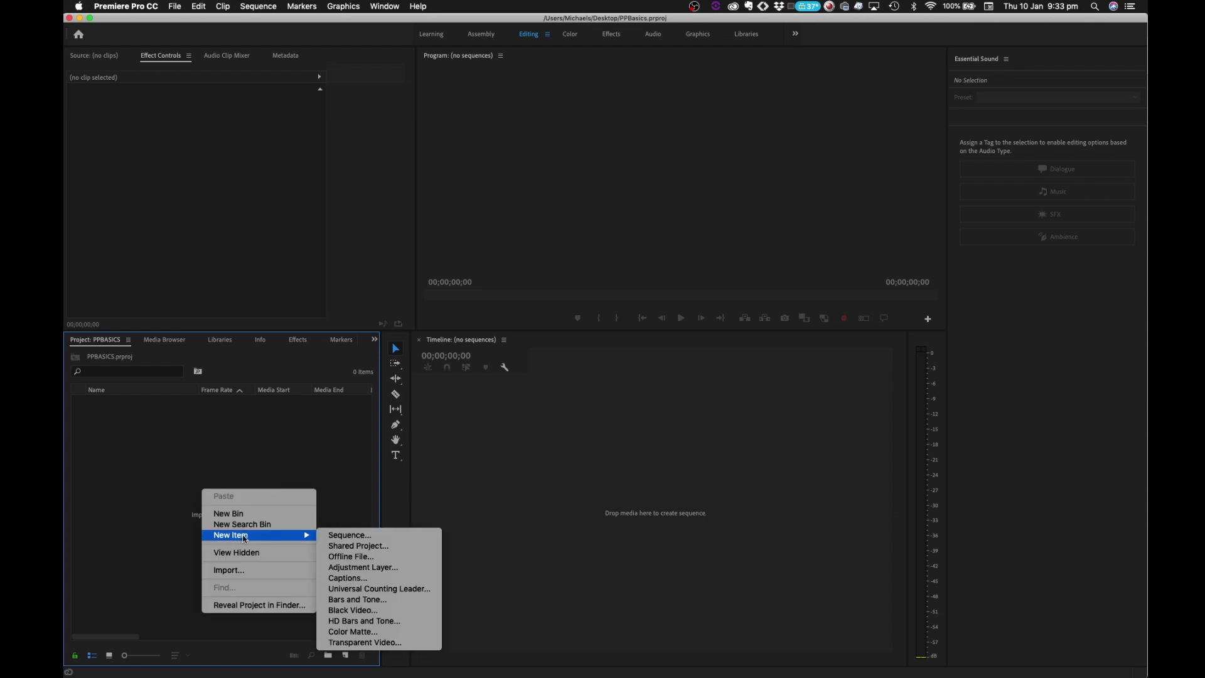
pyautogui.click(238, 570)
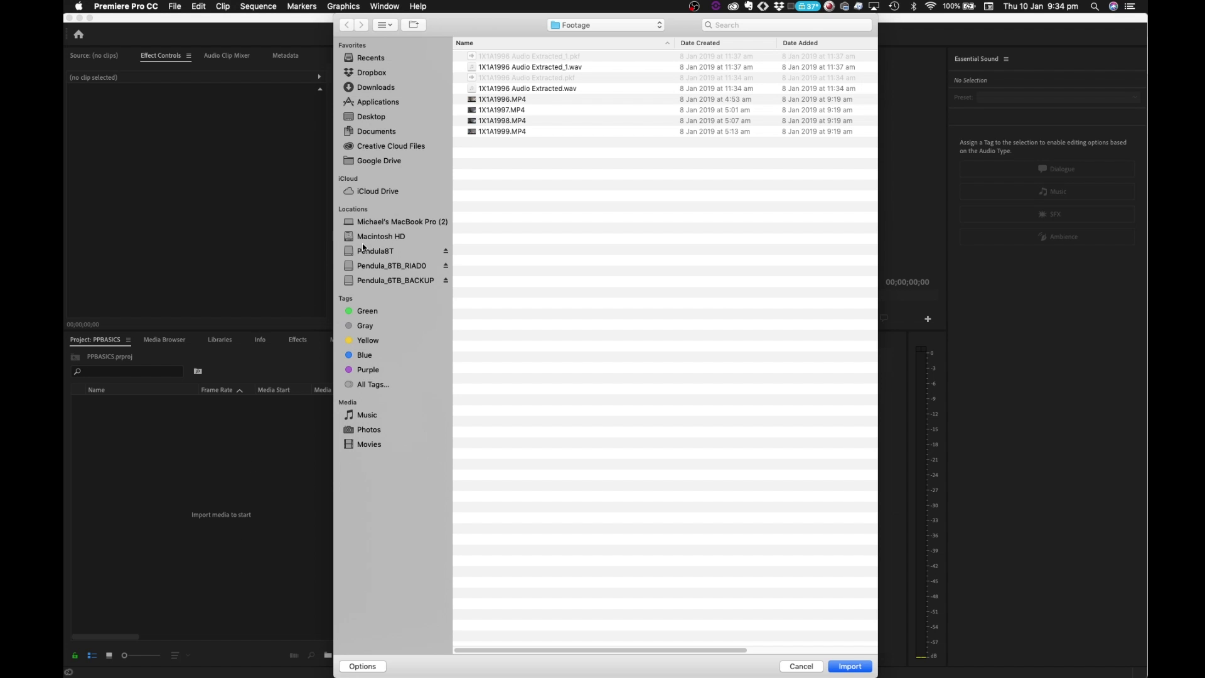
pyautogui.click(510, 99)
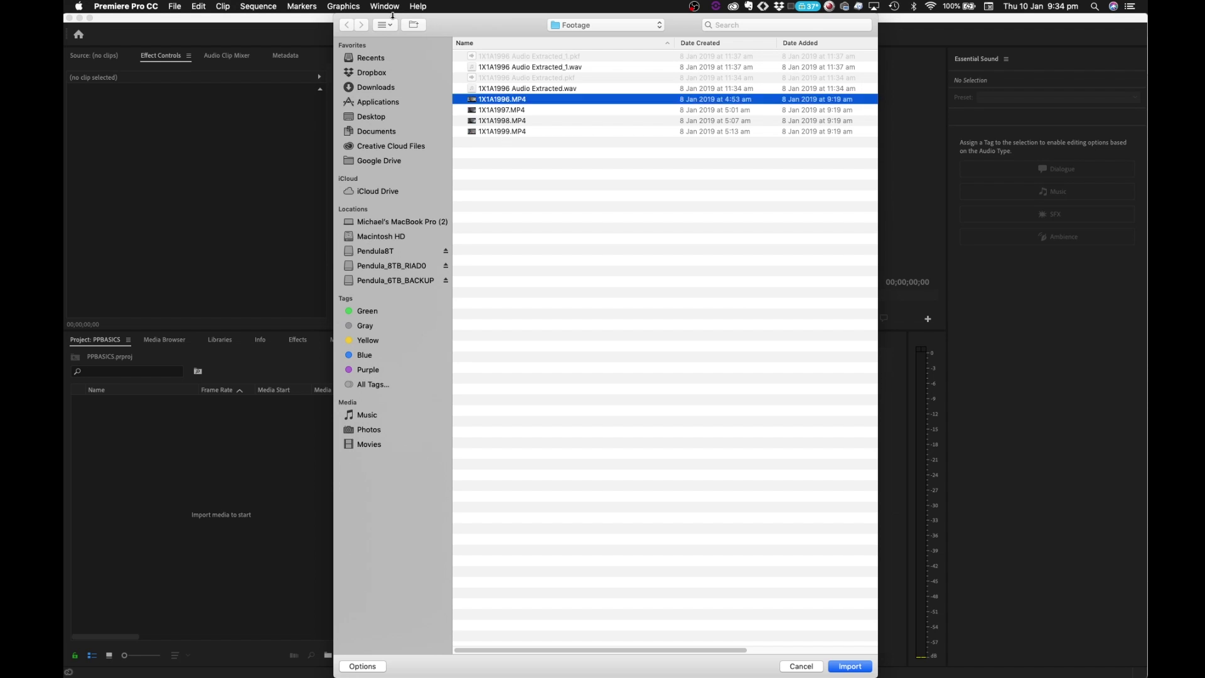
pyautogui.click(396, 266)
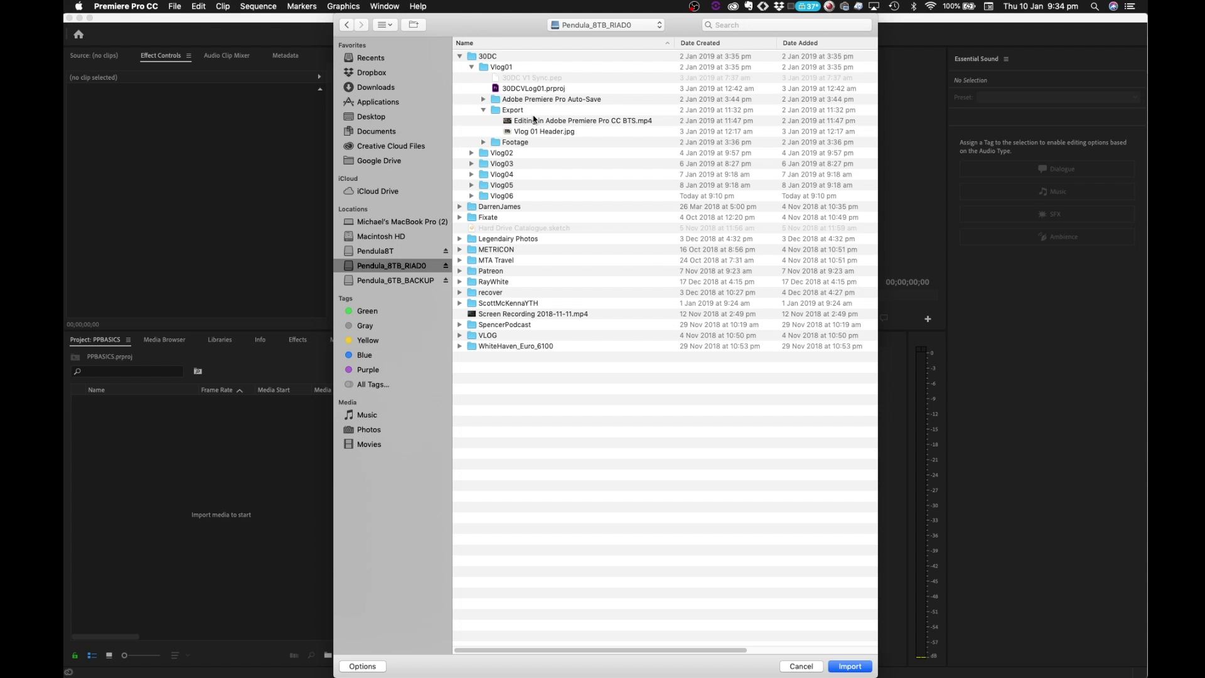
pyautogui.click(483, 142)
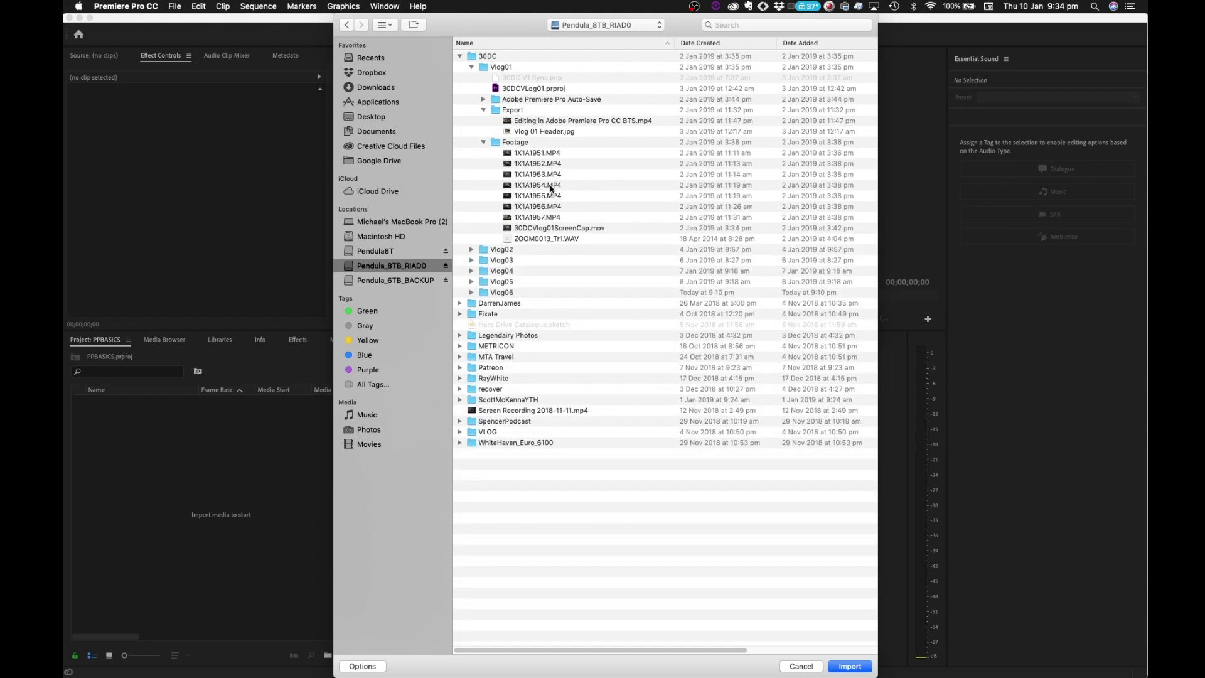
pyautogui.click(537, 155)
pyautogui.keyDown('shift'); pyautogui.click(533, 178); pyautogui.keyUp('shift')
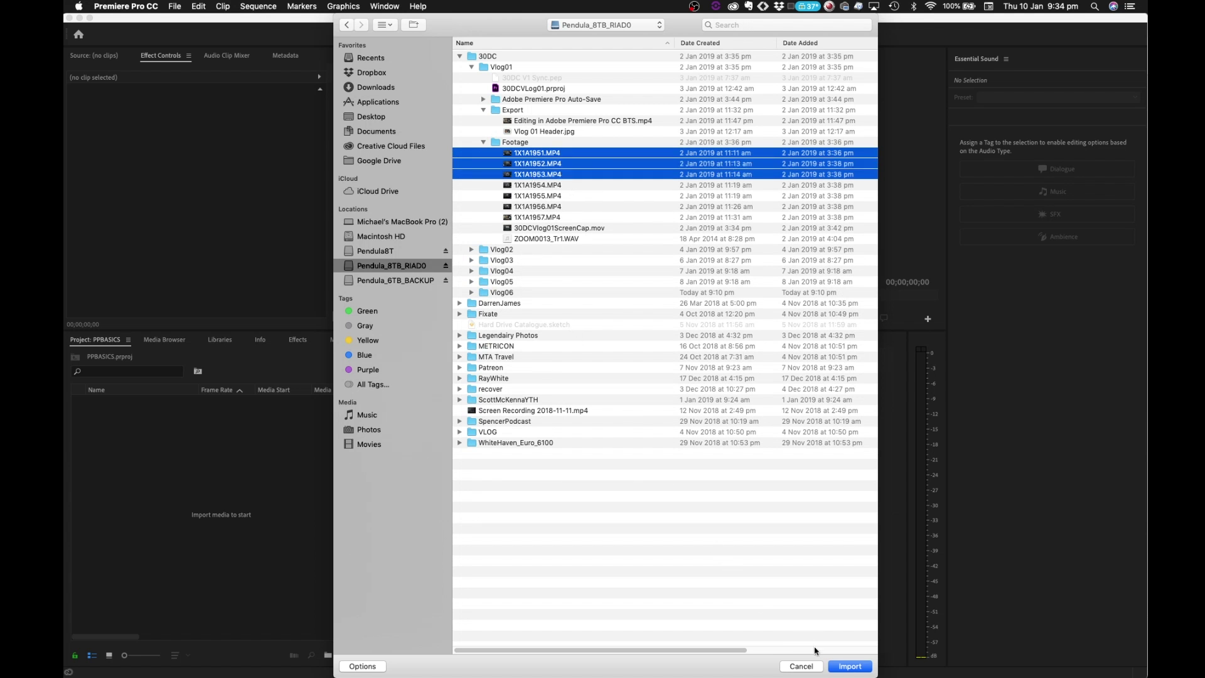
pyautogui.click(850, 666)
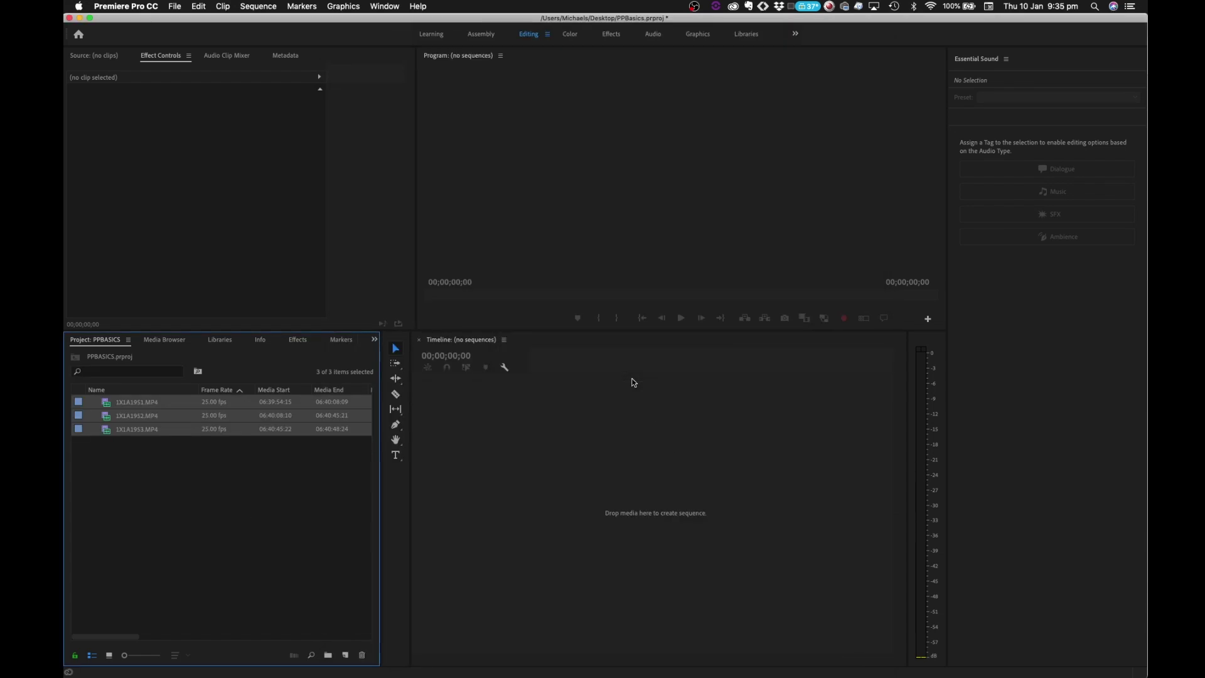
pyautogui.click(250, 483)
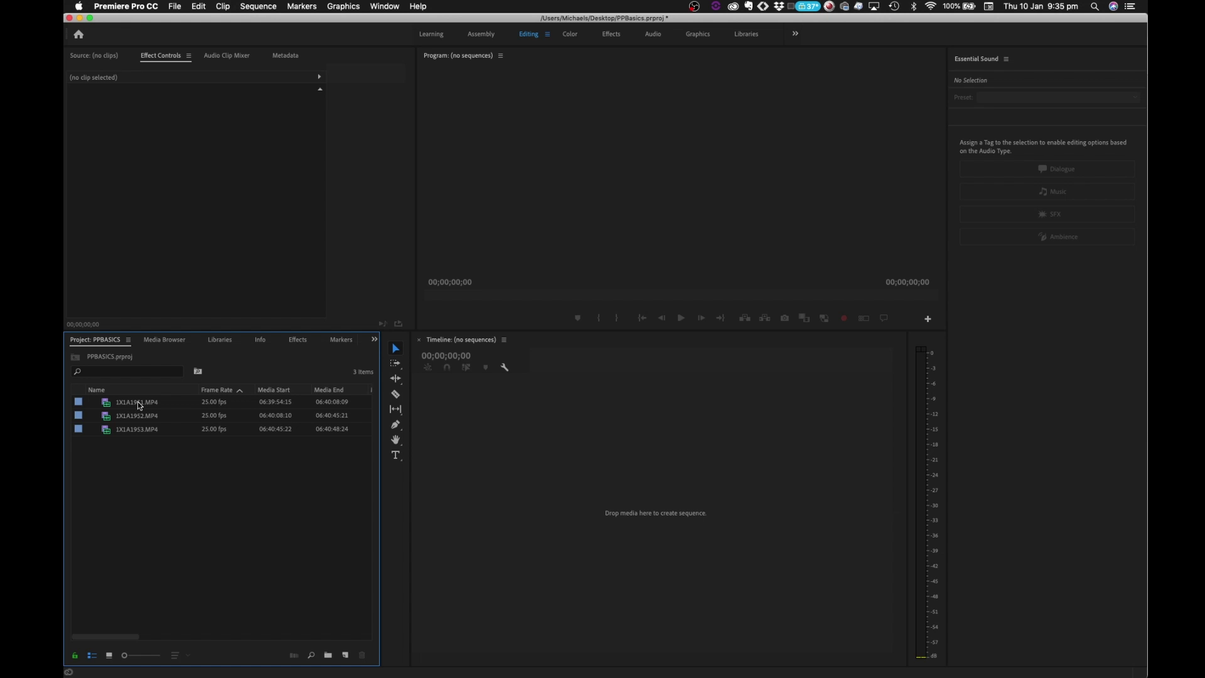
# Create a bin named Footage and move the three imported clips into it.
pyautogui.click(328, 656)
pyautogui.write('Footage')
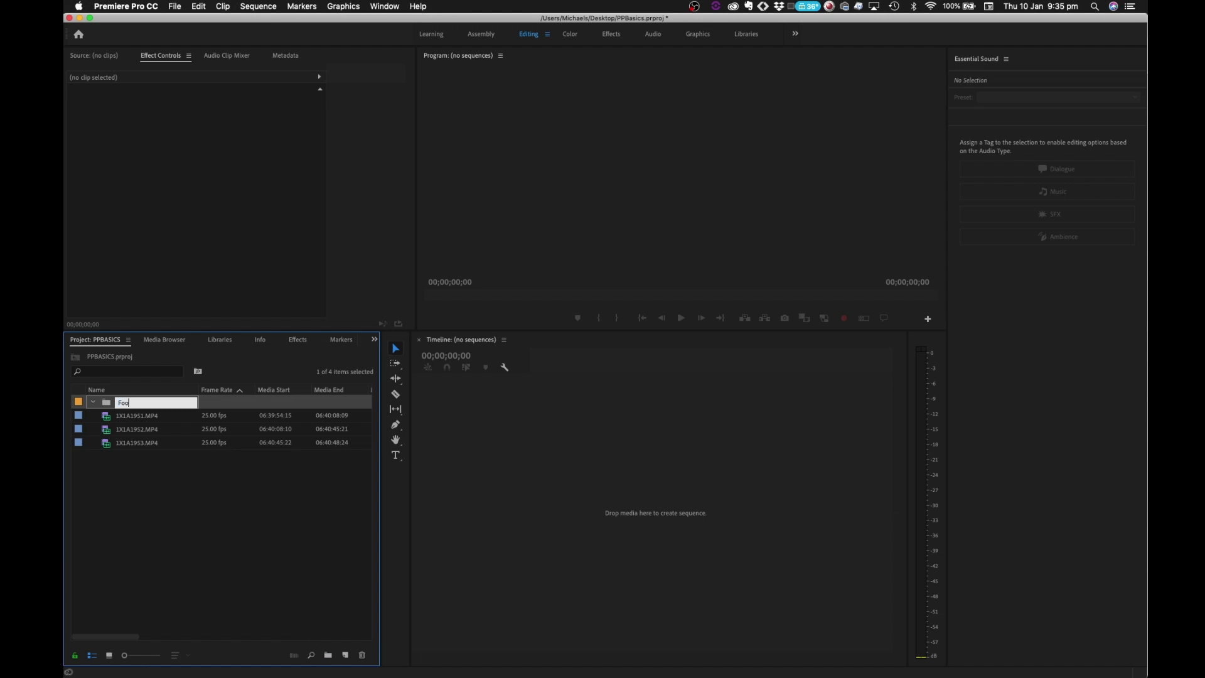
pyautogui.press('Tab')
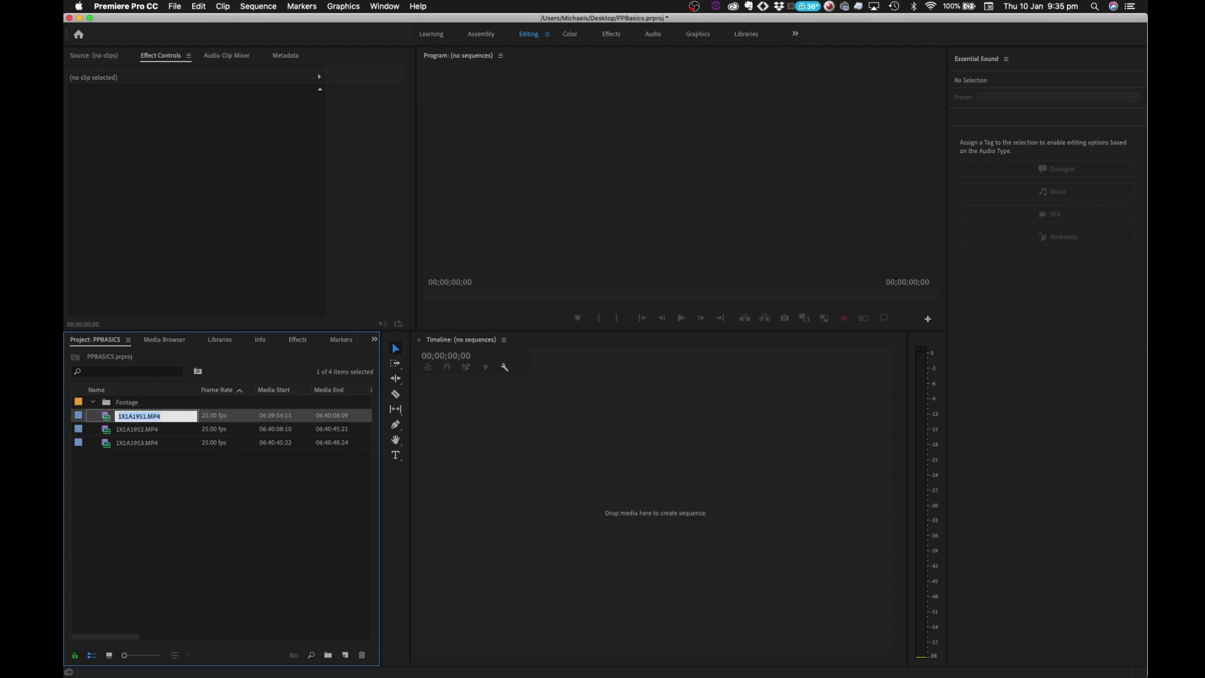
pyautogui.keyDown('shift'); pyautogui.click(149, 445); pyautogui.keyUp('shift')
pyautogui.moveTo(149, 445); pyautogui.dragTo(126, 403)
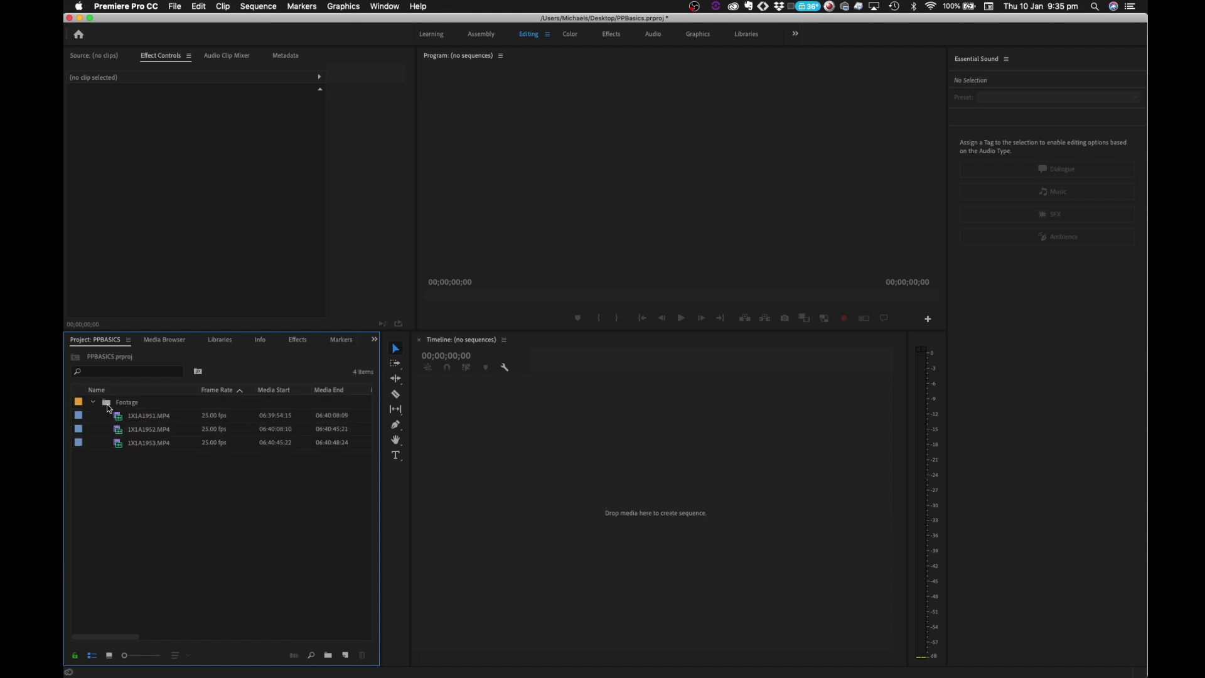
# Create a second bin named Sequence at the top level of the project.
pyautogui.rightClick(168, 485)
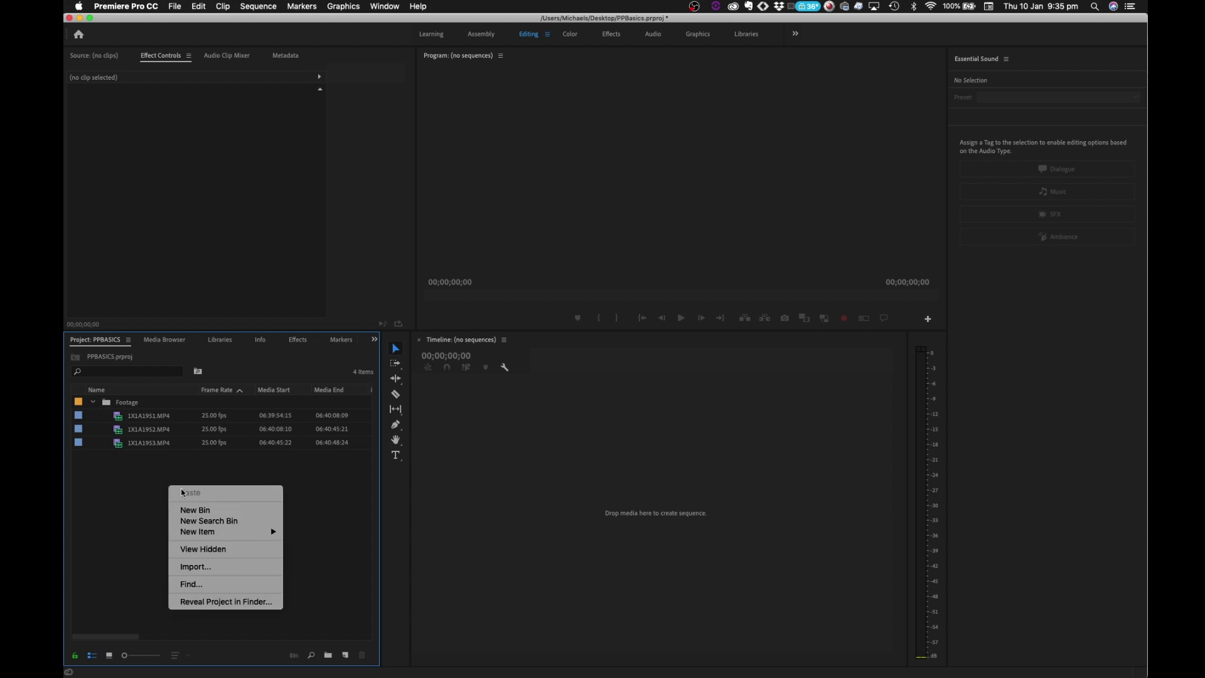
pyautogui.click(215, 509)
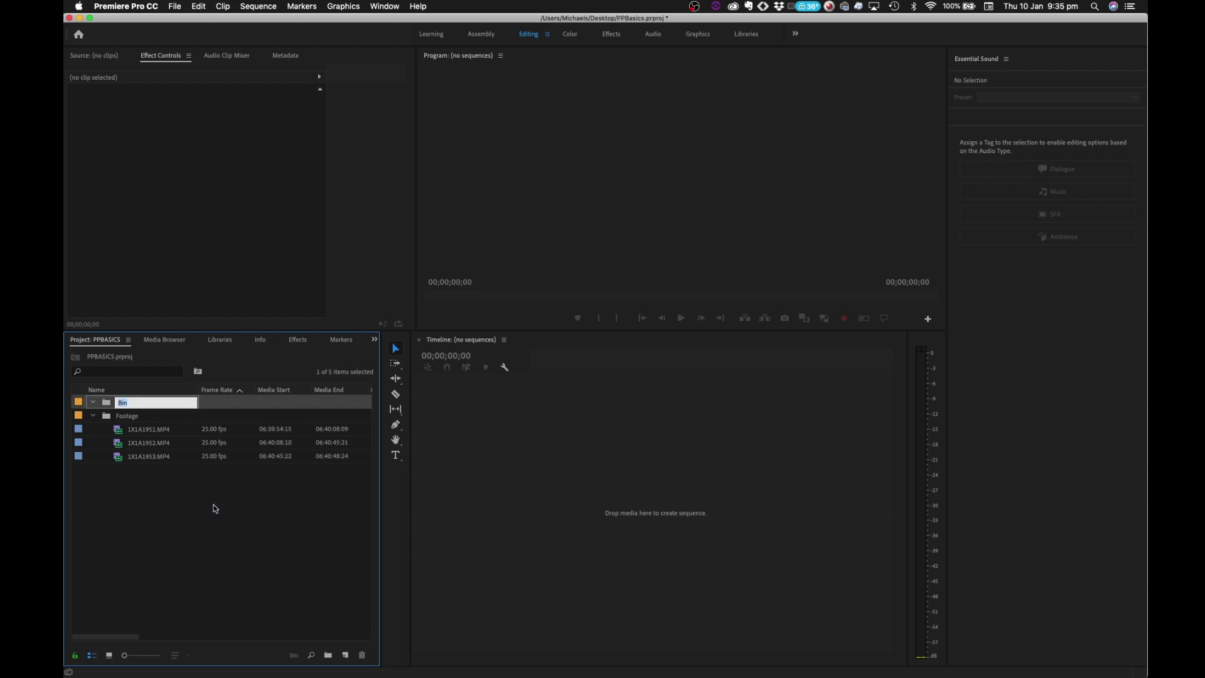
pyautogui.write('Sequence')
pyautogui.press('Tab')
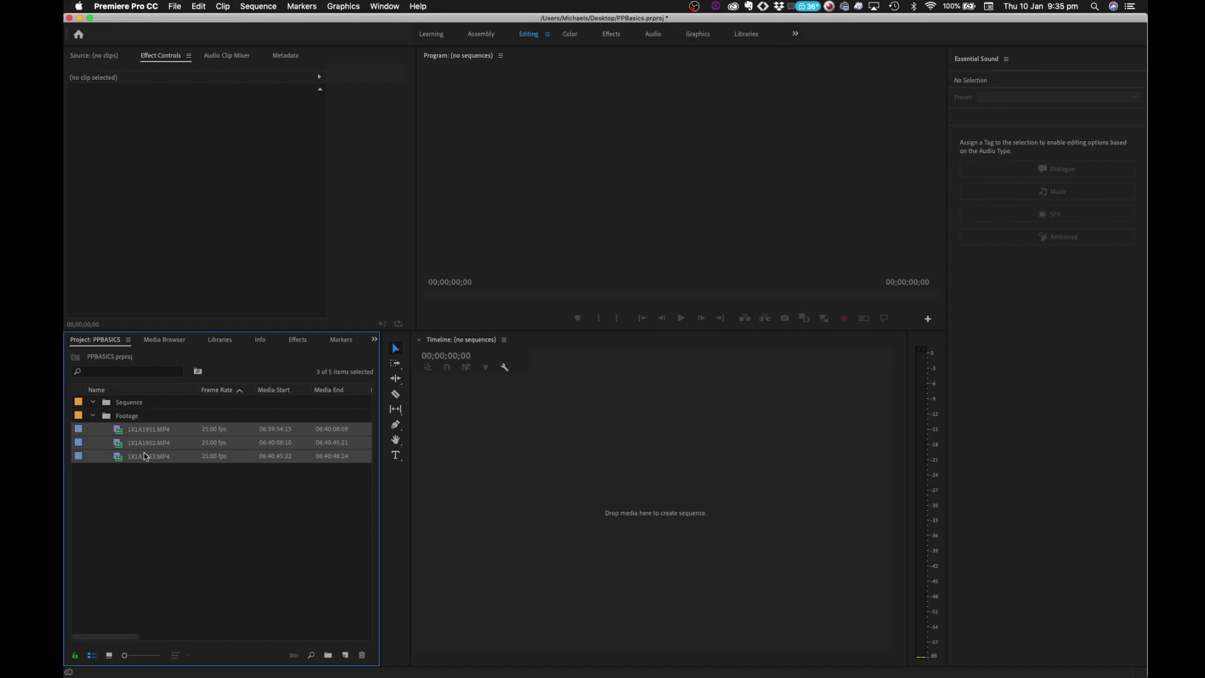
pyautogui.click(179, 520)
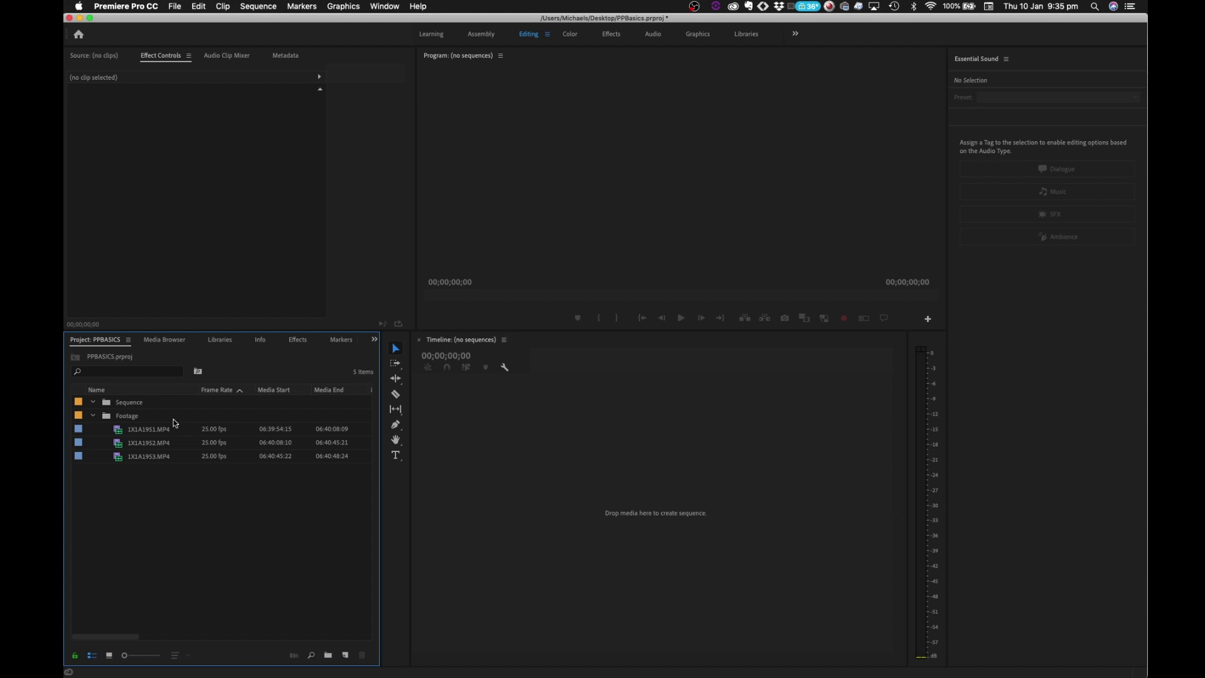
# Create a new sequence from all three clips in the Footage bin.
pyautogui.click(144, 431)
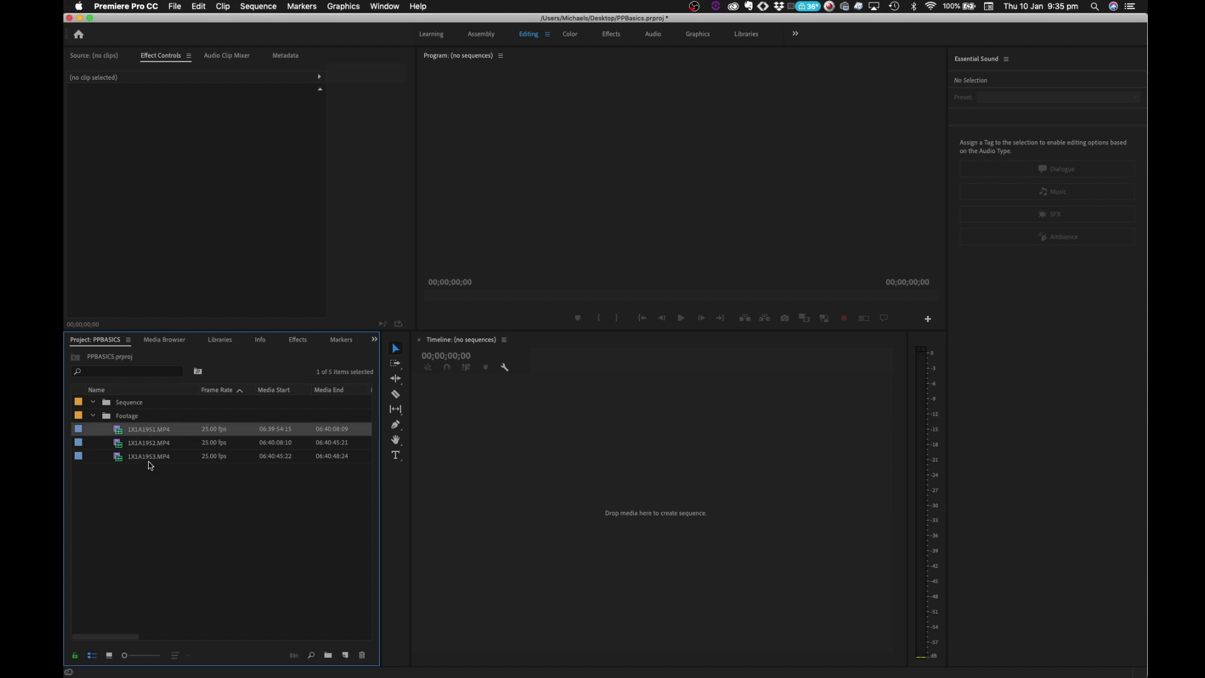
pyautogui.keyDown('shift'); pyautogui.click(151, 457); pyautogui.keyUp('shift')
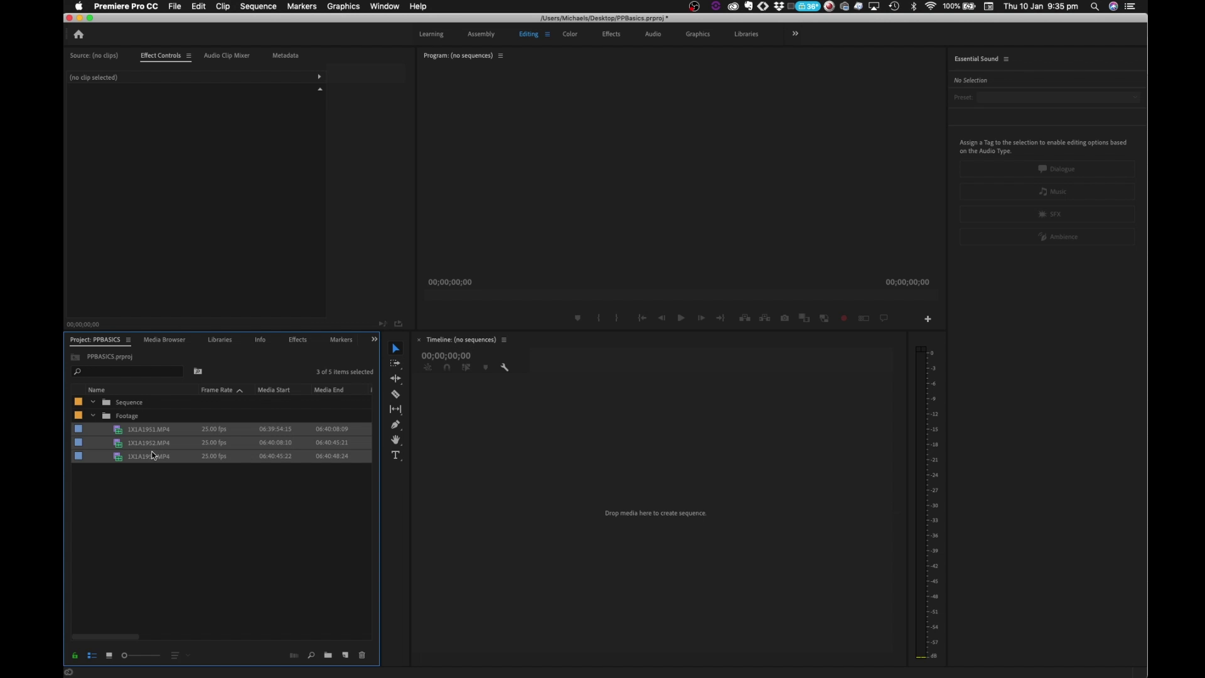
pyautogui.rightClick(151, 456)
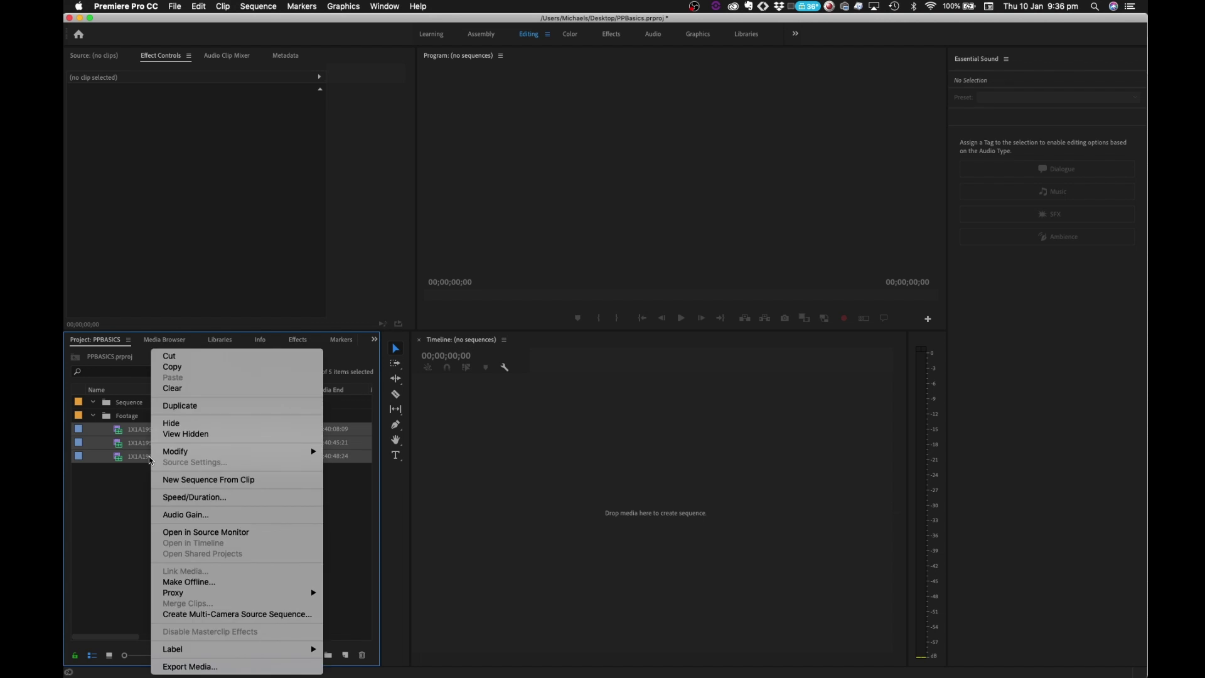
pyautogui.click(227, 481)
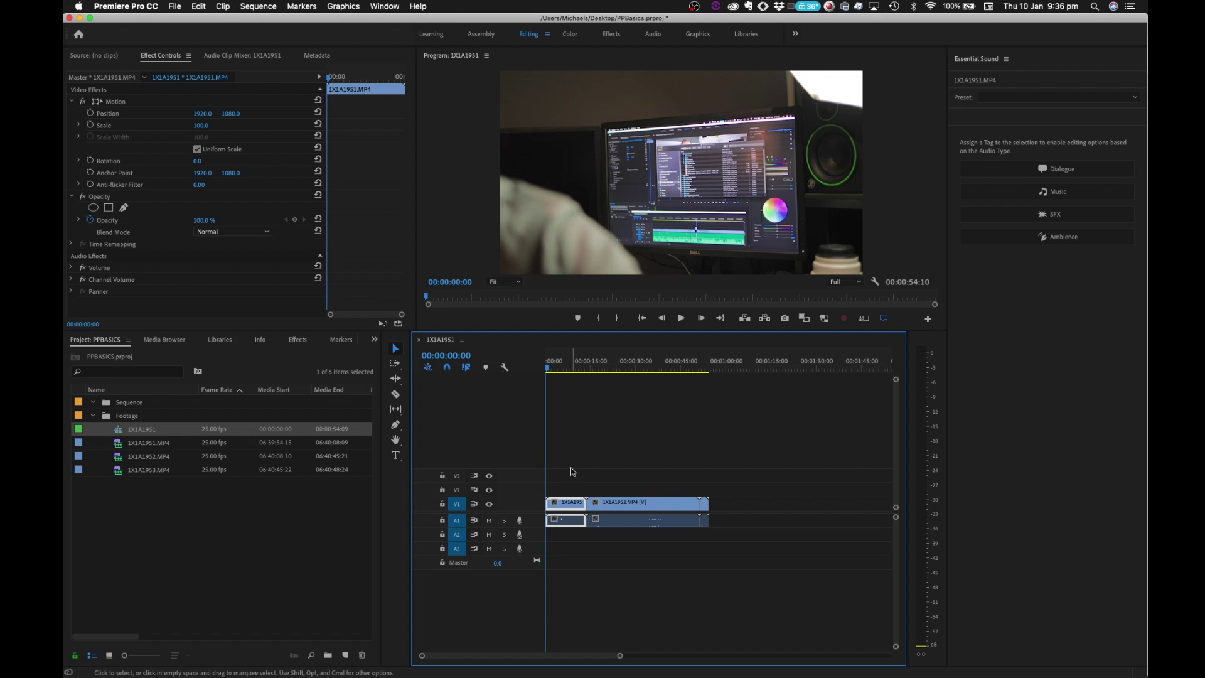
# Rename the new sequence in the Footage bin to Sequence 01.
pyautogui.click(149, 429)
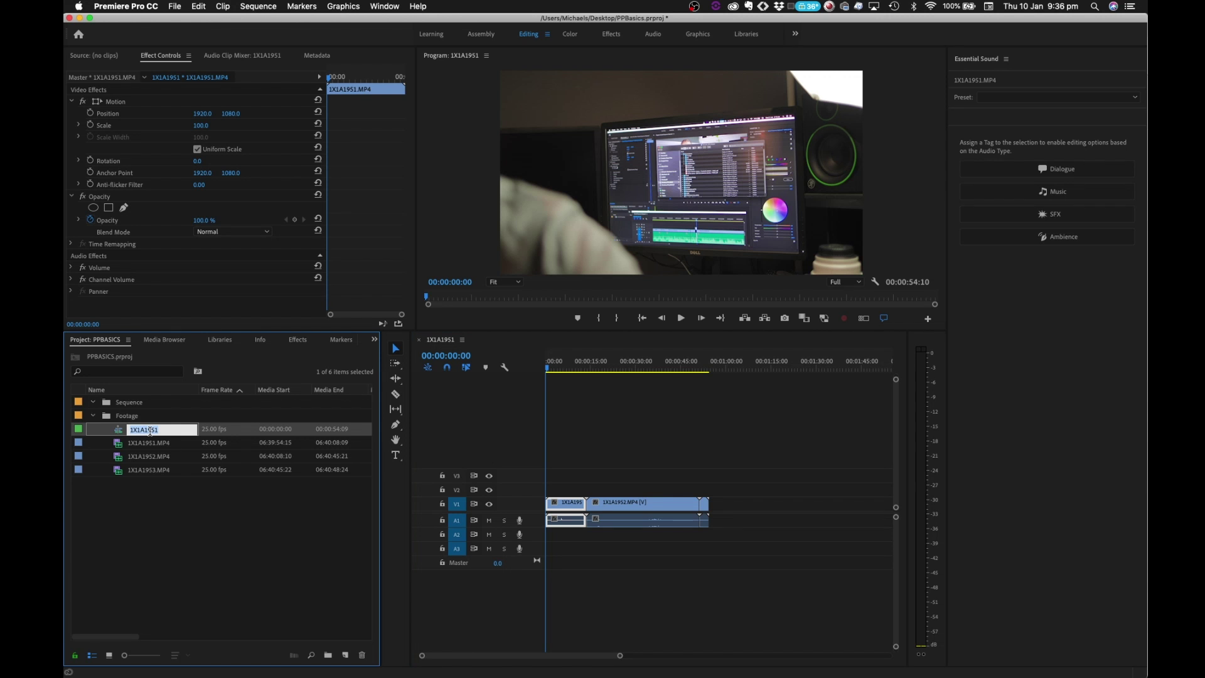
pyautogui.write('Sequence 01')
pyautogui.press('Tab')
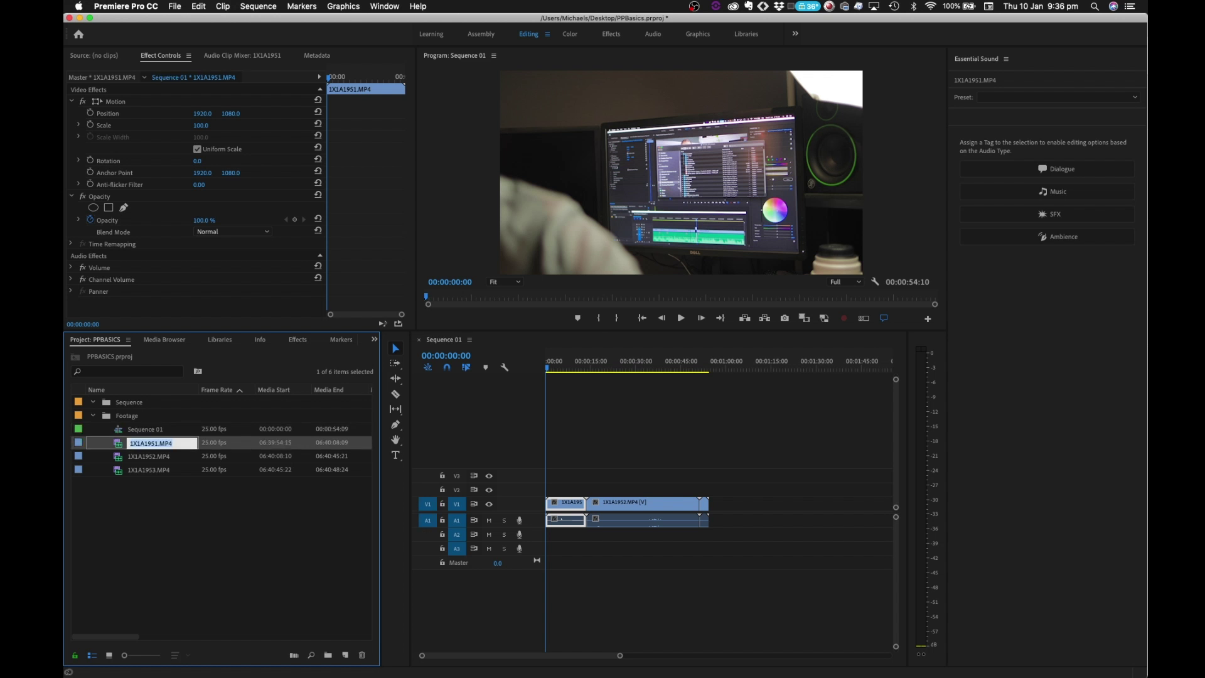
pyautogui.click(183, 540)
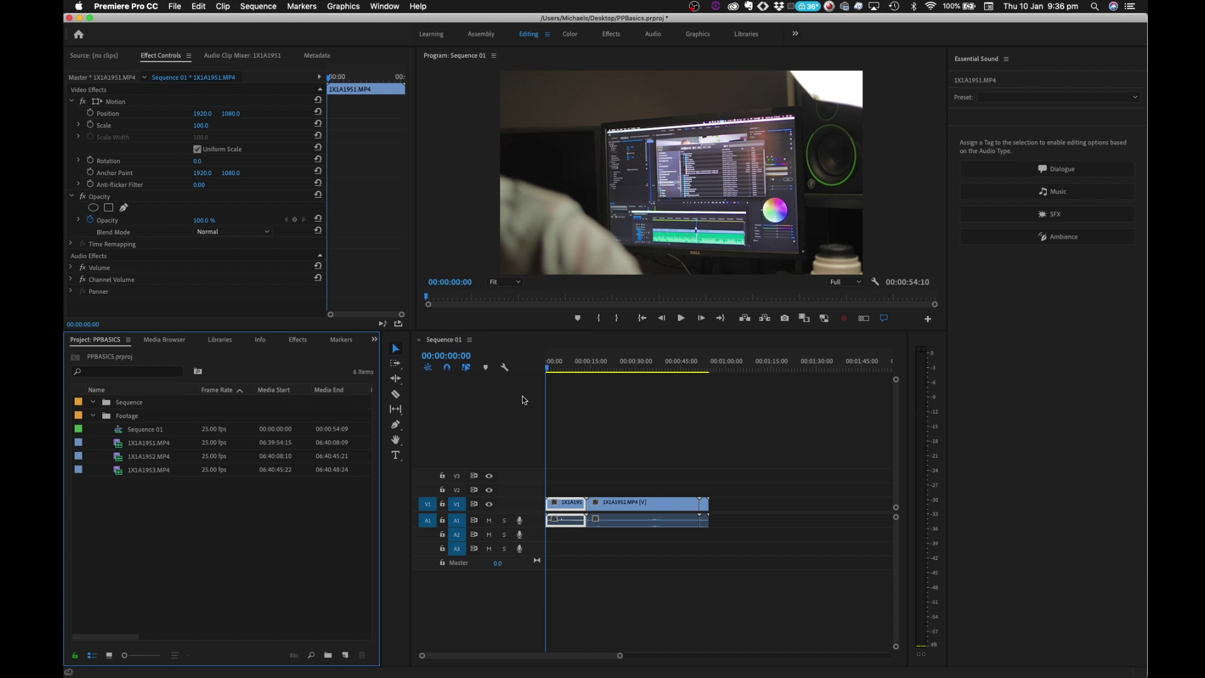
# Delete all the clips from the Sequence 01 timeline, leaving the sequence empty.
pyautogui.click(651, 451)
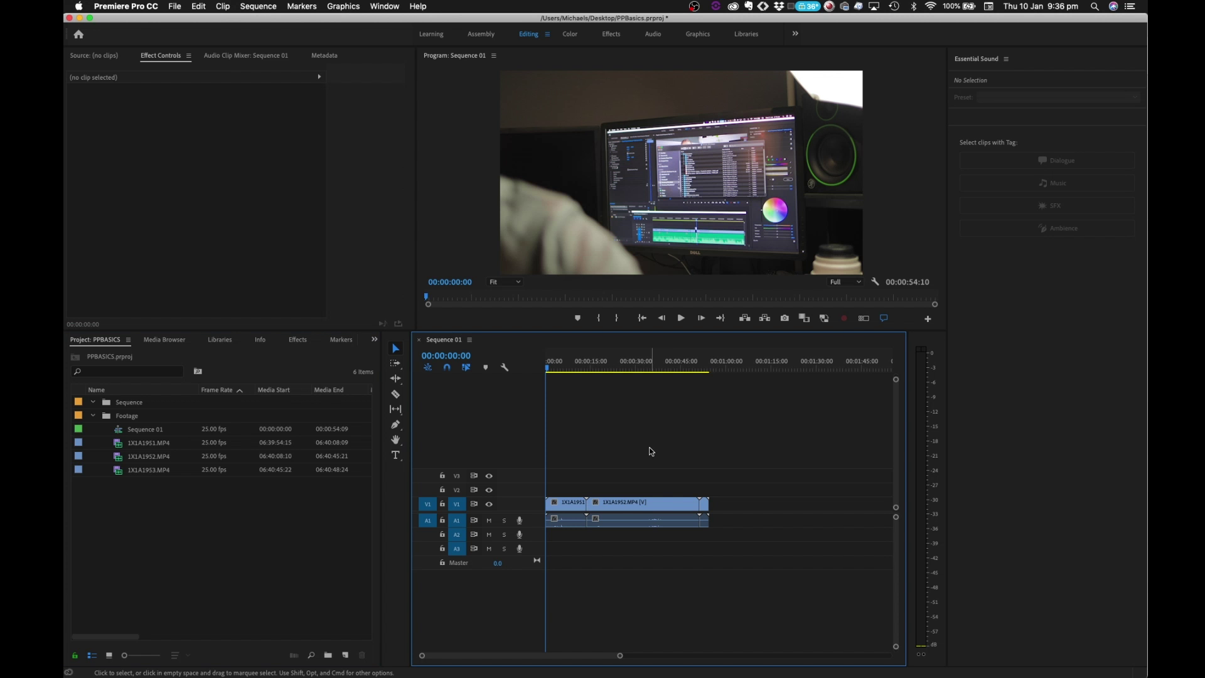
pyautogui.moveTo(770, 532); pyautogui.dragTo(553, 478)
pyautogui.press('Delete')
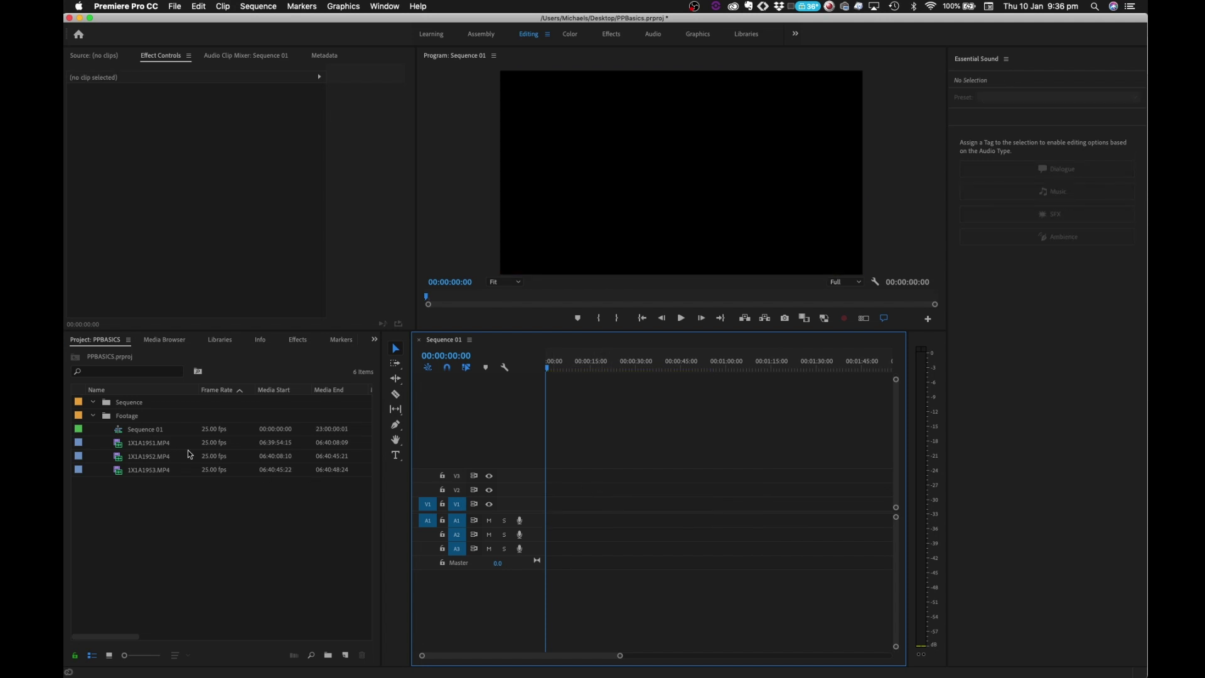
# Delete Sequence 01 from the Footage bin and create a new sequence from its three MP4 clips.
pyautogui.click(140, 429)
pyautogui.press('Delete')
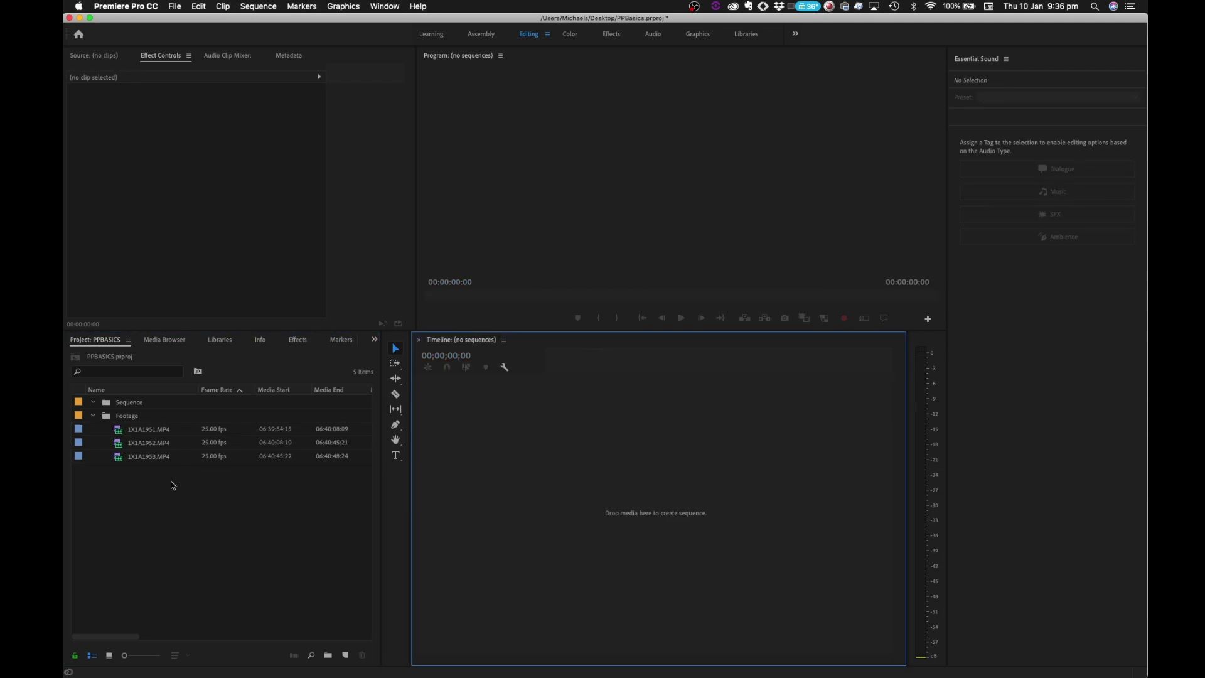
pyautogui.click(141, 430)
pyautogui.keyDown('shift'); pyautogui.click(147, 456); pyautogui.keyUp('shift')
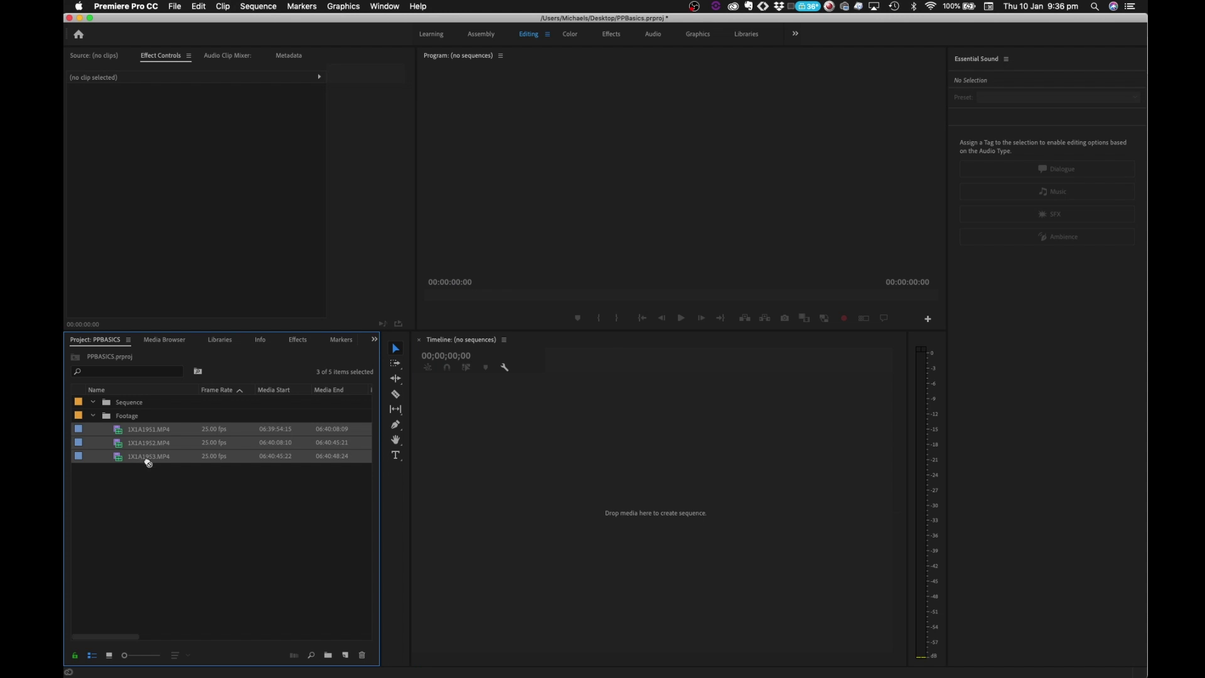
pyautogui.moveTo(344, 627); pyautogui.dragTo(347, 658)
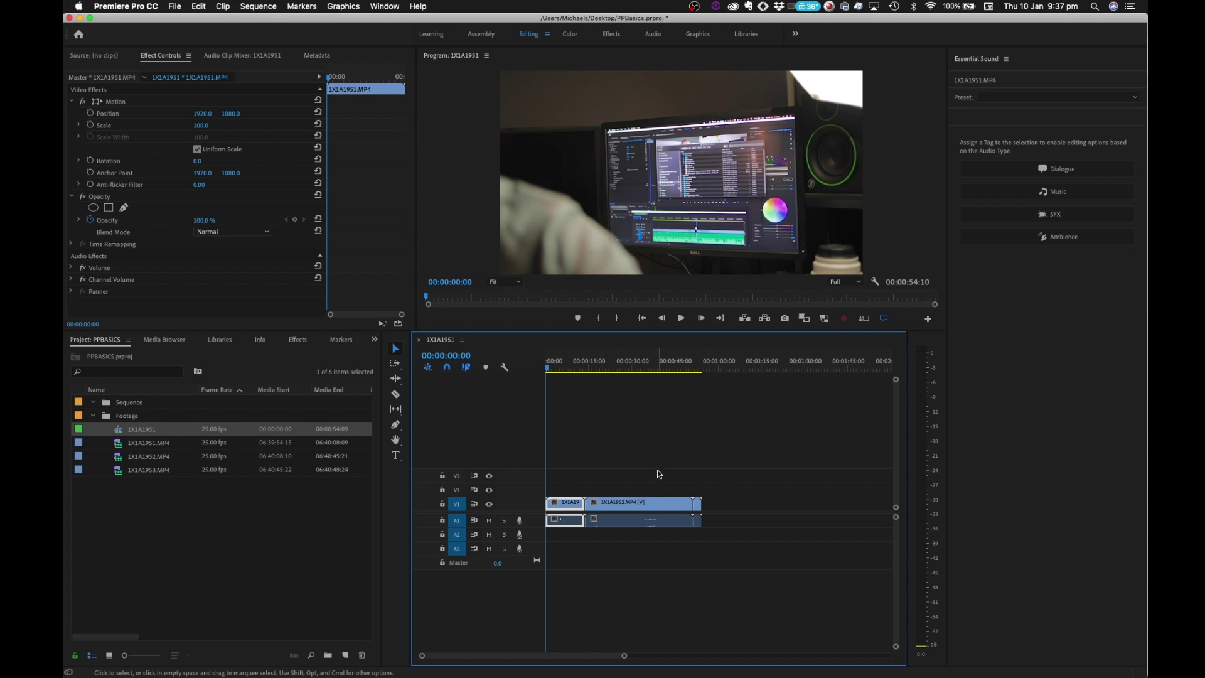
# Set the new sequence's frame size to 1920 horizontal by 1080 vertical in its sequence settings.
pyautogui.click(257, 9)
pyautogui.click(264, 24)
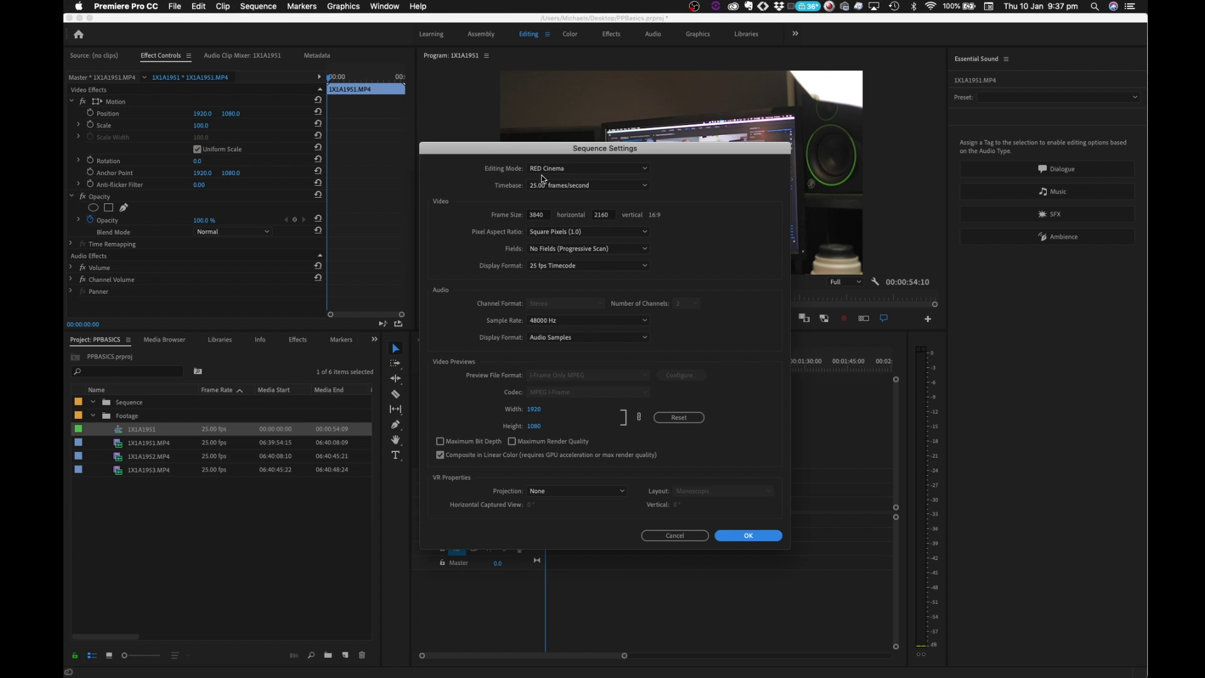
pyautogui.click(539, 215)
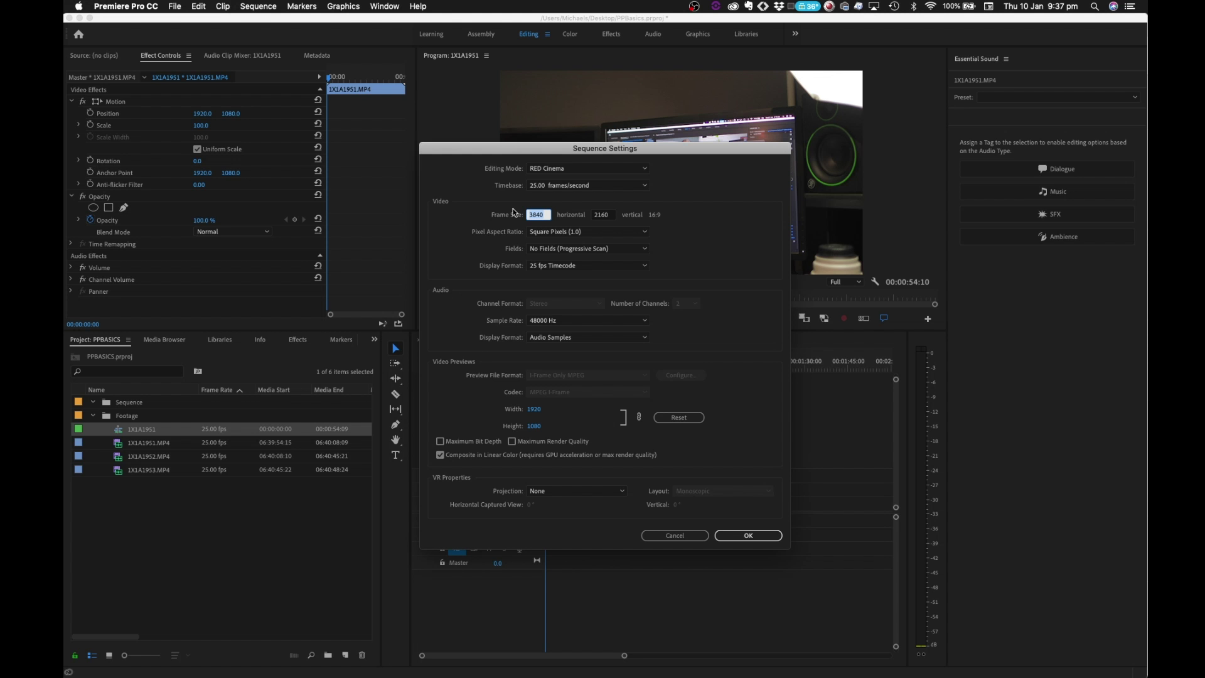
pyautogui.write('10')
pyautogui.press('BackSpace')
pyautogui.write('290')
pyautogui.press('BackSpace')
pyautogui.press('BackSpace')
pyautogui.press('BackSpace')
pyautogui.write('920')
pyautogui.press('Tab')
pyautogui.write('1080')
pyautogui.click(699, 260)
pyautogui.click(747, 536)
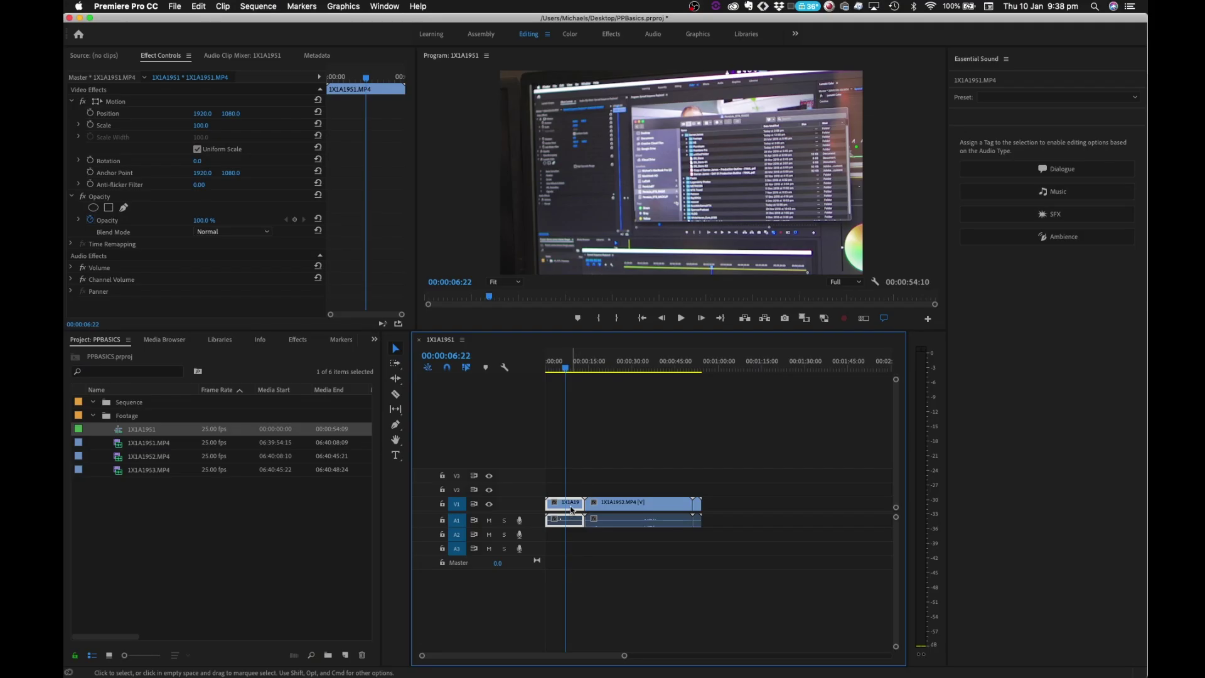
# Apply Scale to Frame Size to all three clips on the timeline.
pyautogui.rightClick(571, 510)
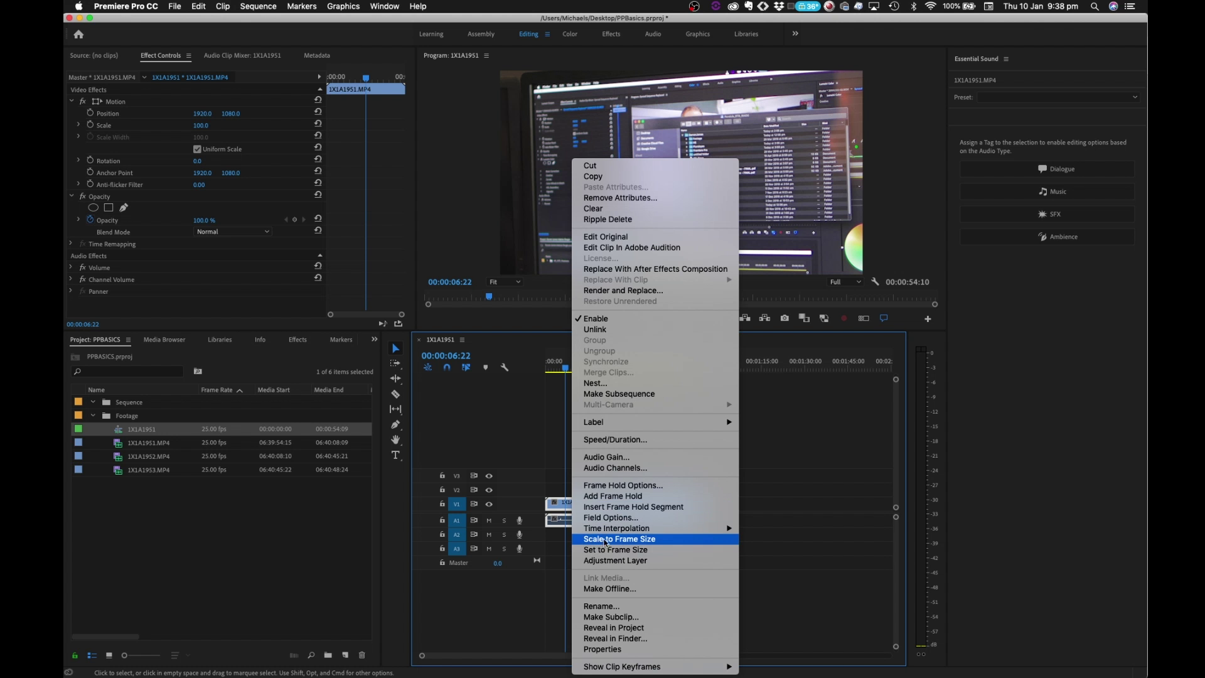
pyautogui.click(605, 539)
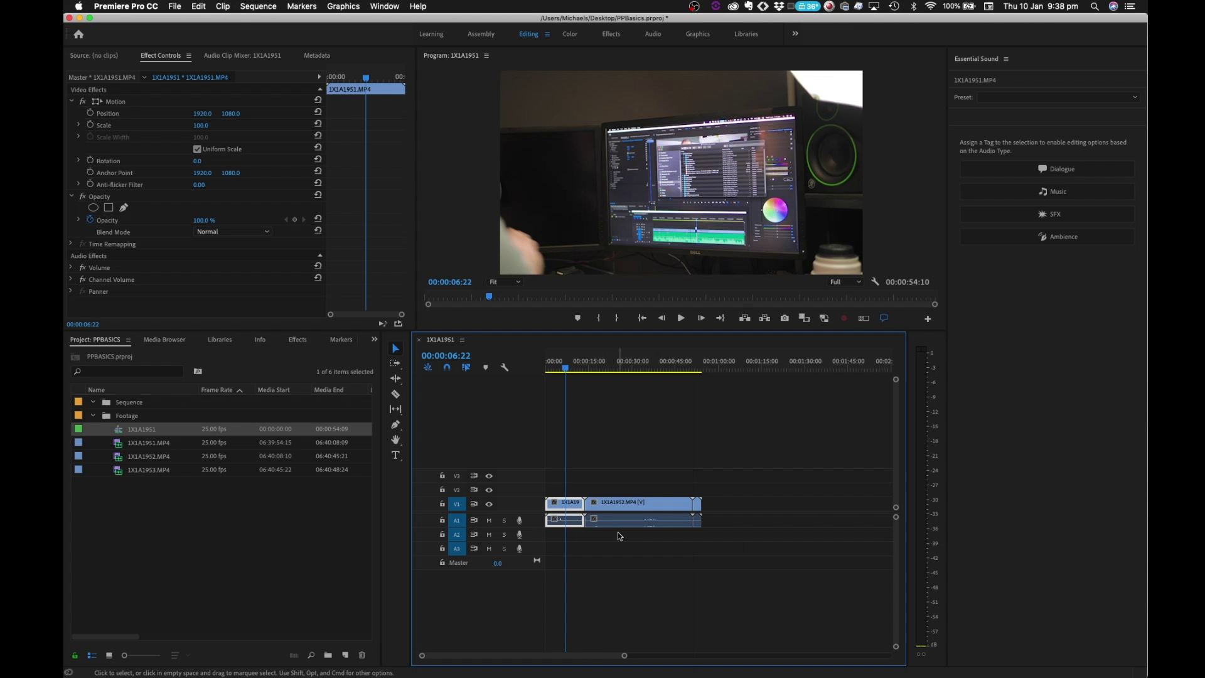
pyautogui.moveTo(789, 541); pyautogui.dragTo(677, 492)
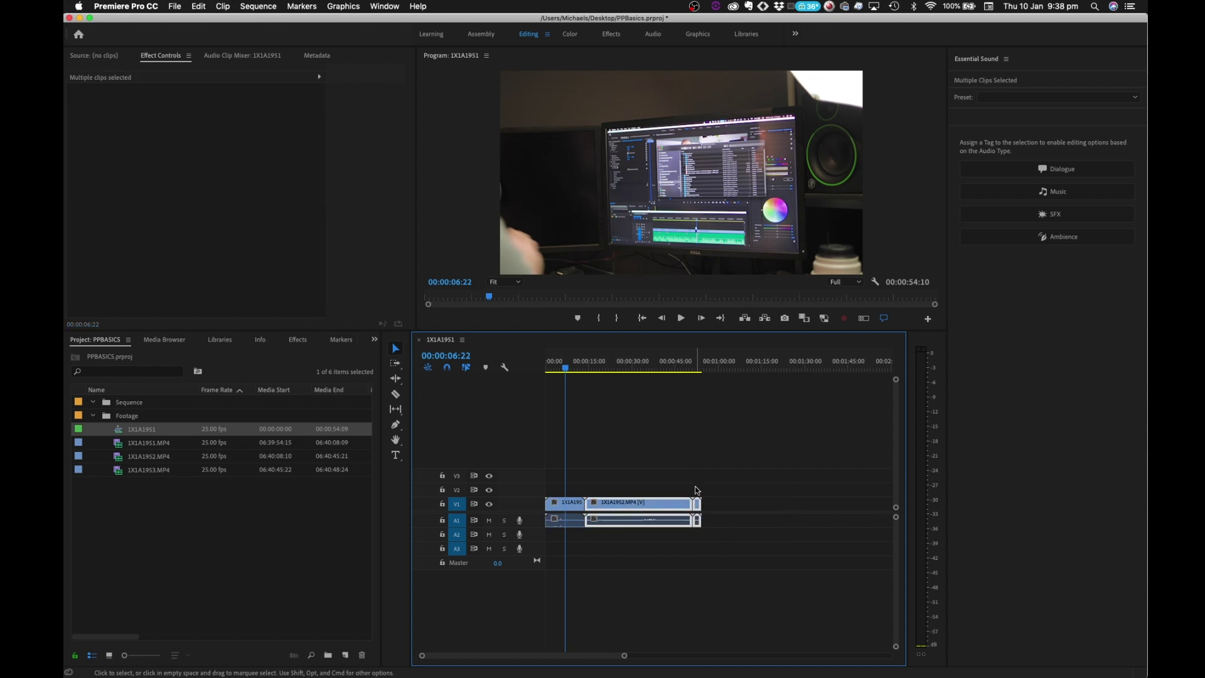
pyautogui.rightClick(670, 509)
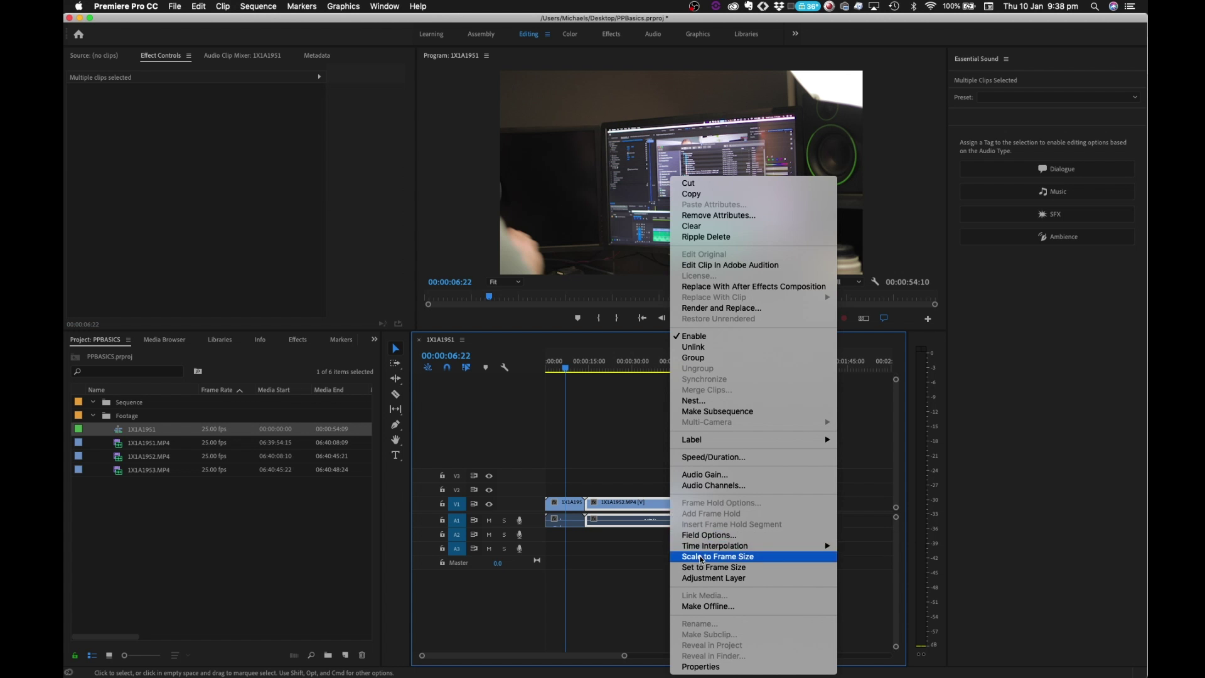
pyautogui.click(702, 556)
# Scrub through the sequence to check the framing of the scaled clips, and play the end of the first clip.
pyautogui.click(605, 363)
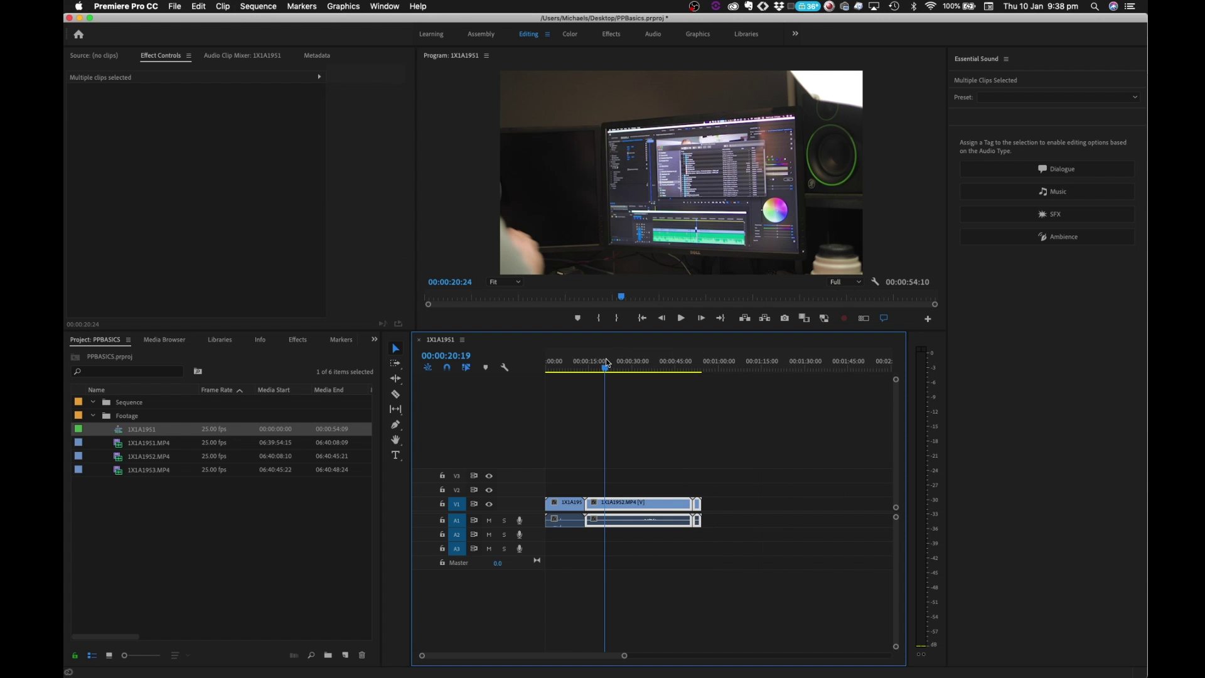
pyautogui.moveTo(605, 360); pyautogui.dragTo(680, 363)
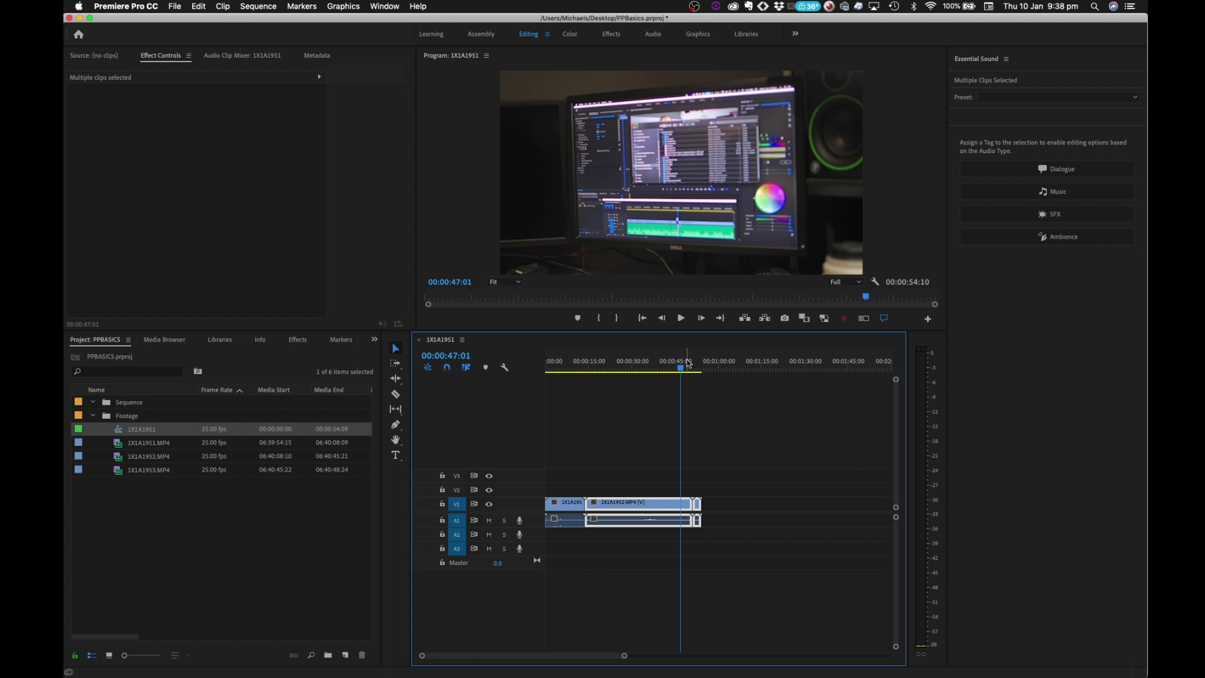
pyautogui.click(251, 8)
pyautogui.click(749, 456)
pyautogui.moveTo(653, 365)
pyautogui.mouseDown()
pyautogui.moveTo(634, 364)
pyautogui.moveTo(672, 367)
pyautogui.mouseUp()
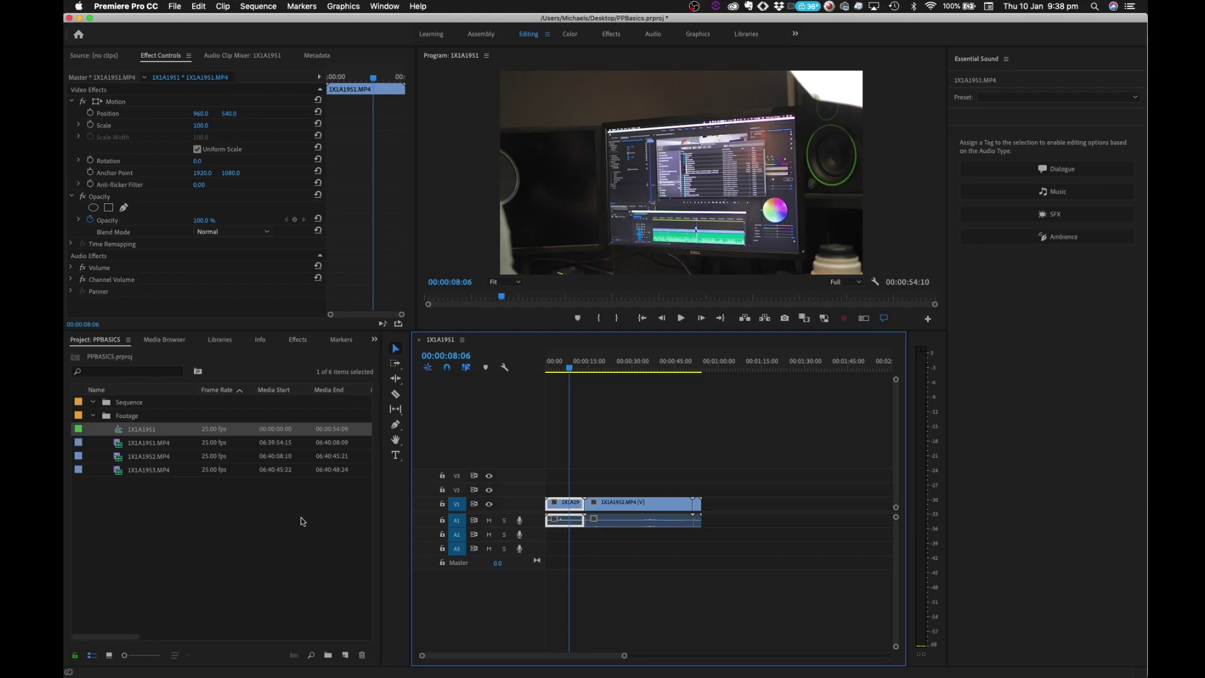
pyautogui.click(261, 541)
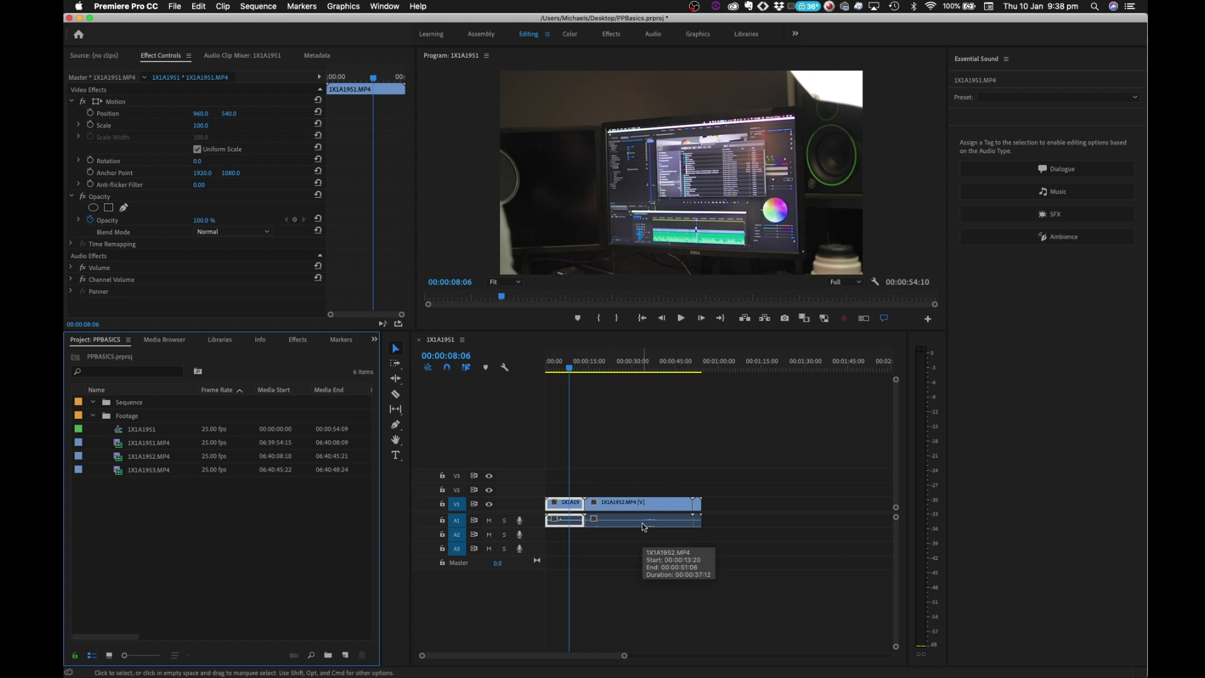
pyautogui.press('space')
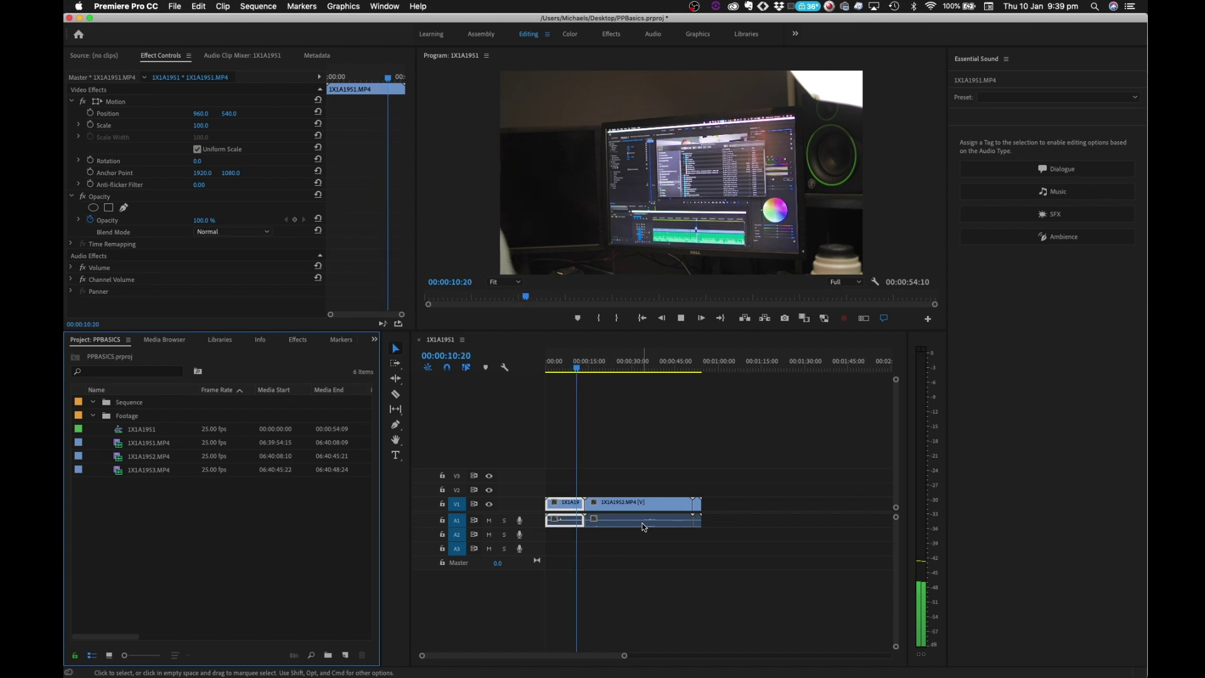
pyautogui.press('space')
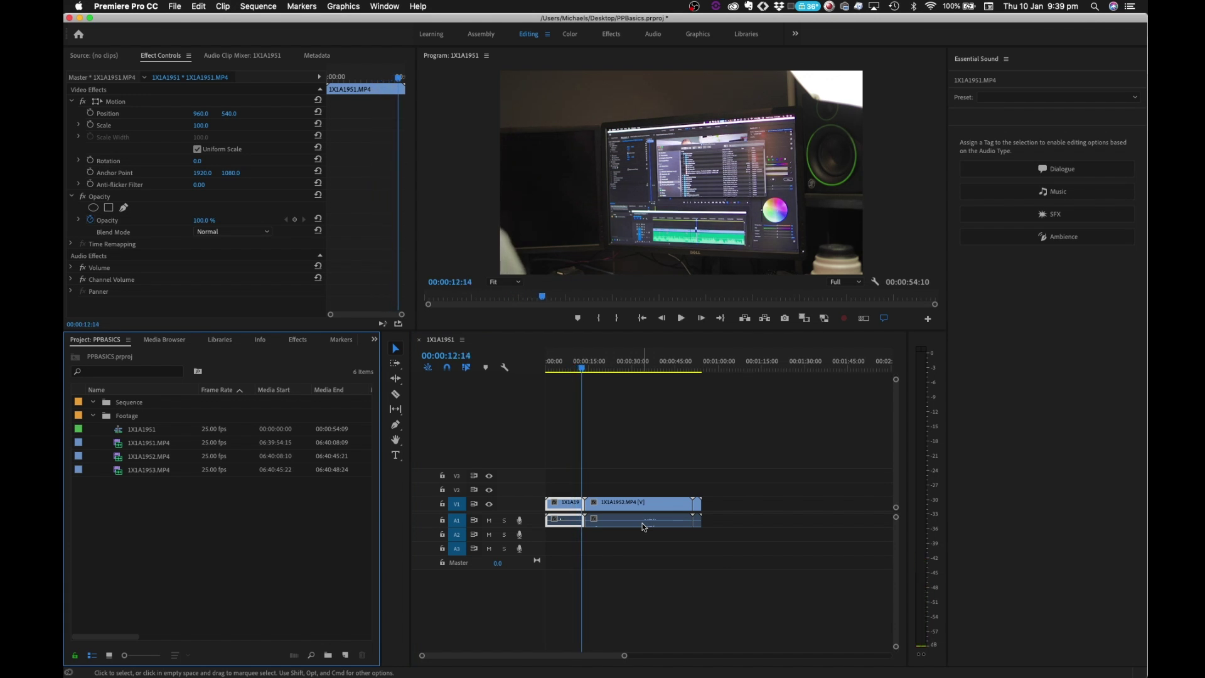
pyautogui.press('space')
pyautogui.press('space')
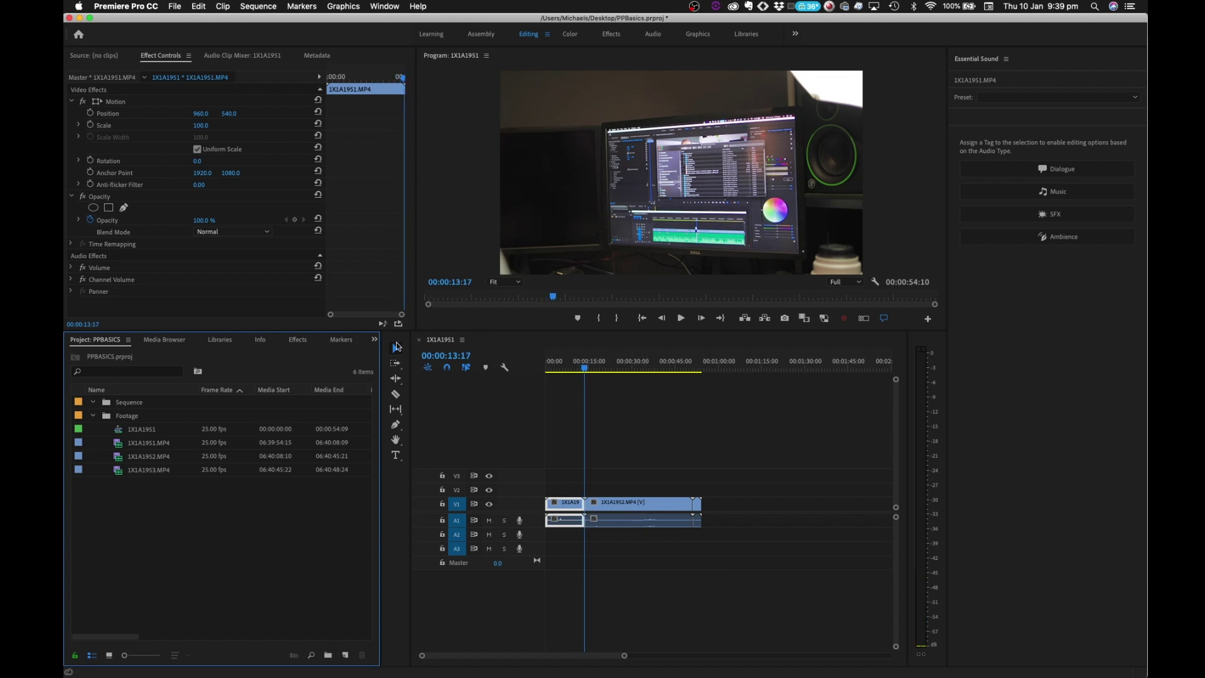
# Try selecting and moving the first and second clips on the timeline with the Selection tool.
pyautogui.click(401, 484)
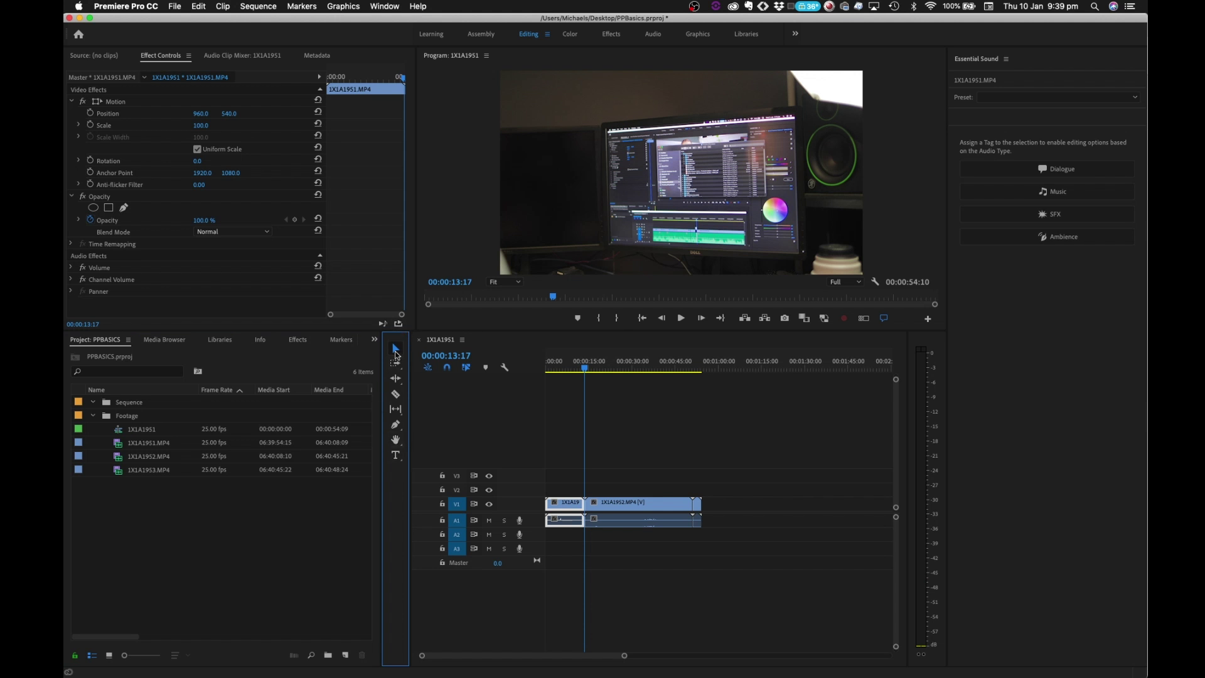
pyautogui.click(615, 505)
pyautogui.click(575, 506)
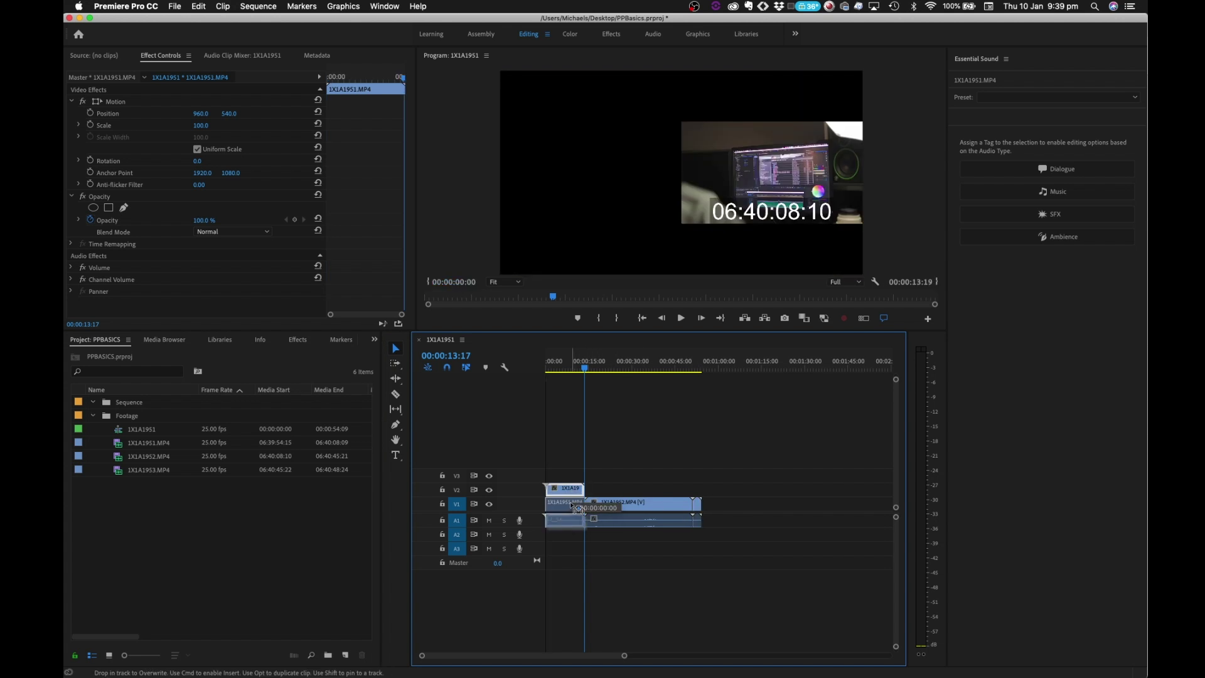
pyautogui.moveTo(654, 505)
pyautogui.mouseDown()
pyautogui.moveTo(835, 512)
pyautogui.moveTo(639, 503)
pyautogui.mouseUp()
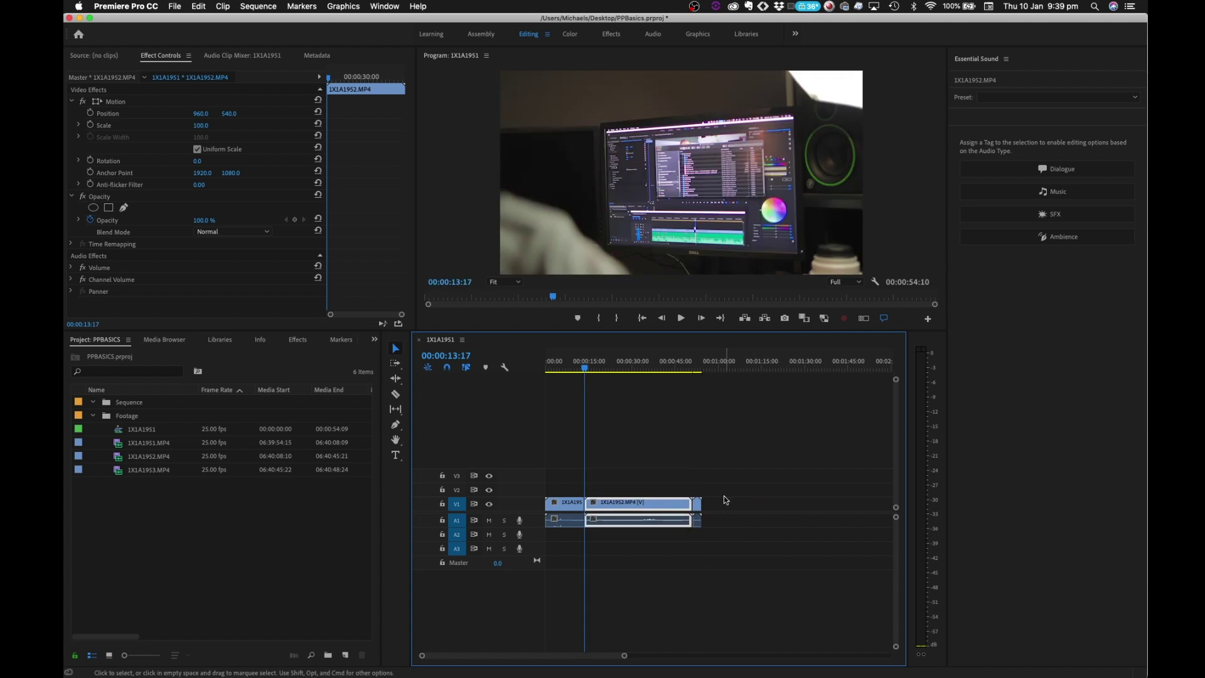
# Select the second and third clips with the Track Select Forward tool and shift them together about three frames later.
pyautogui.click(395, 363)
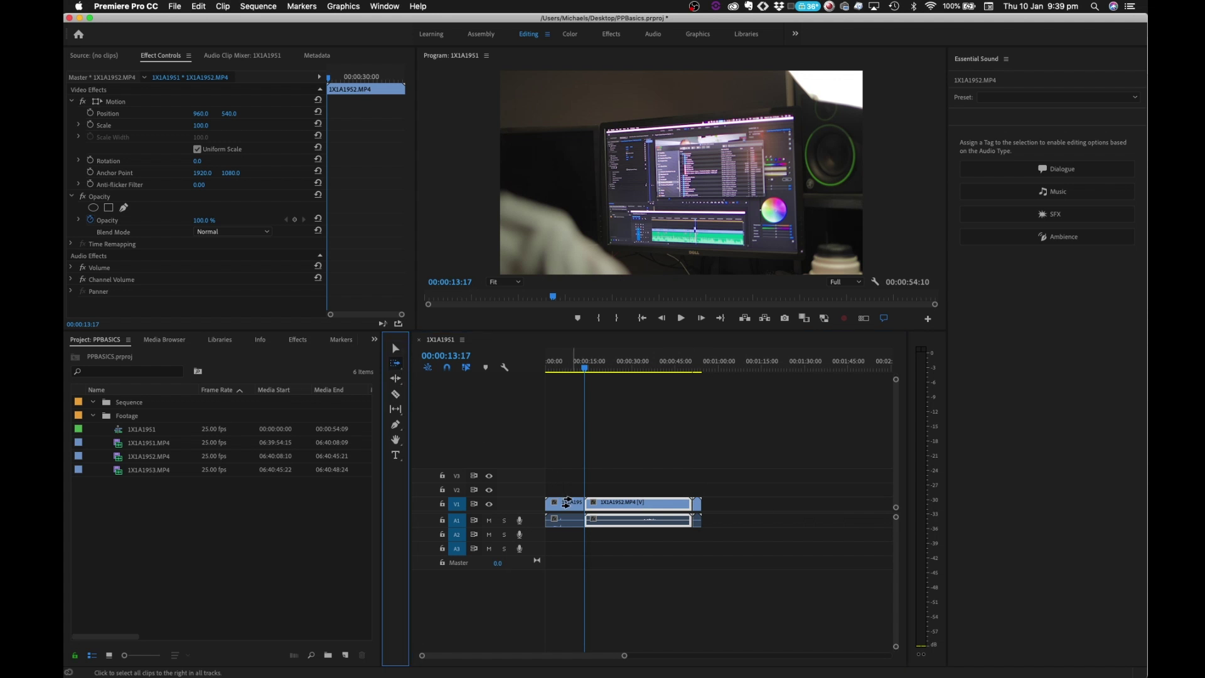
pyautogui.click(567, 505)
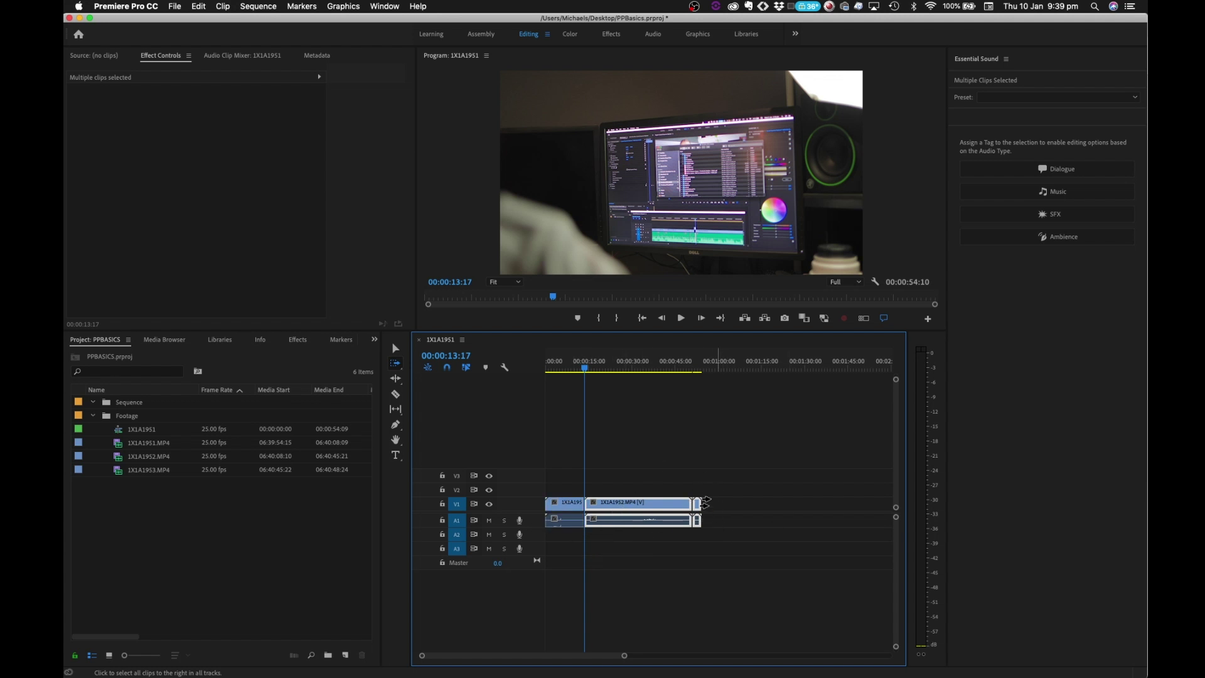
pyautogui.click(694, 506)
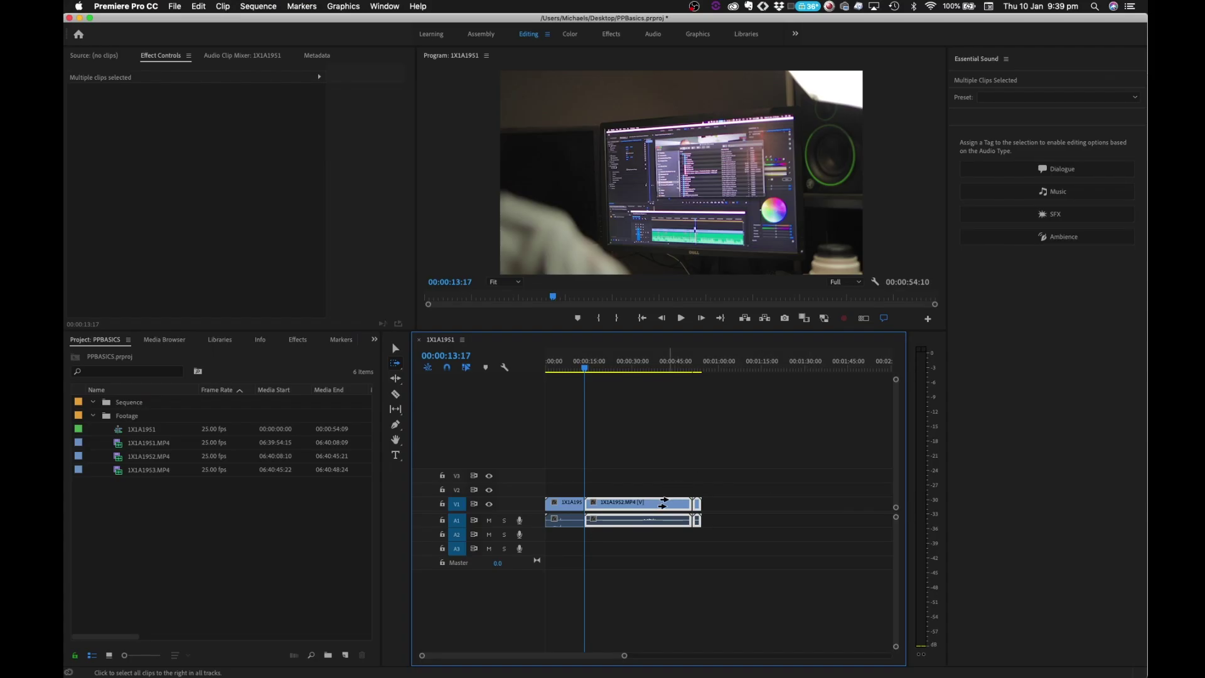
pyautogui.moveTo(663, 502)
pyautogui.mouseDown()
pyautogui.moveTo(773, 503)
pyautogui.moveTo(664, 504)
pyautogui.mouseUp()
pyautogui.press('-')
pyautogui.press('-')
pyautogui.press('-')
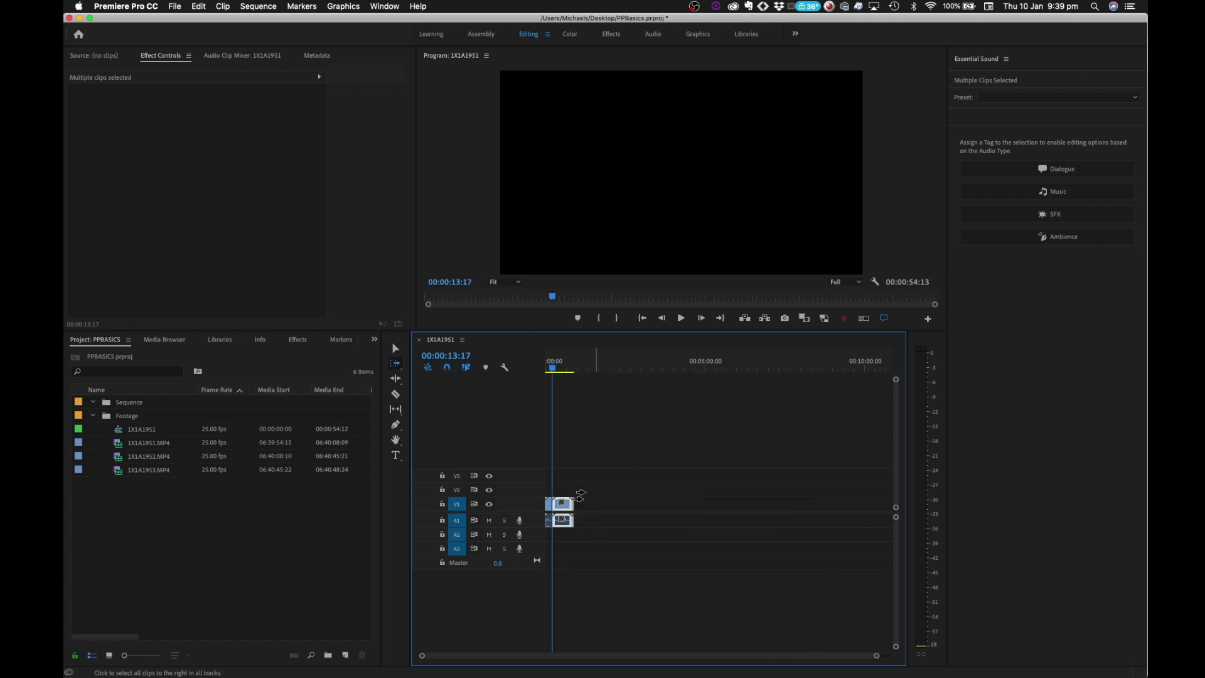
# Split the 1X1A1952.MP4 clip with the Razor tool at about 26, 34 and 38 seconds.
pyautogui.click(396, 380)
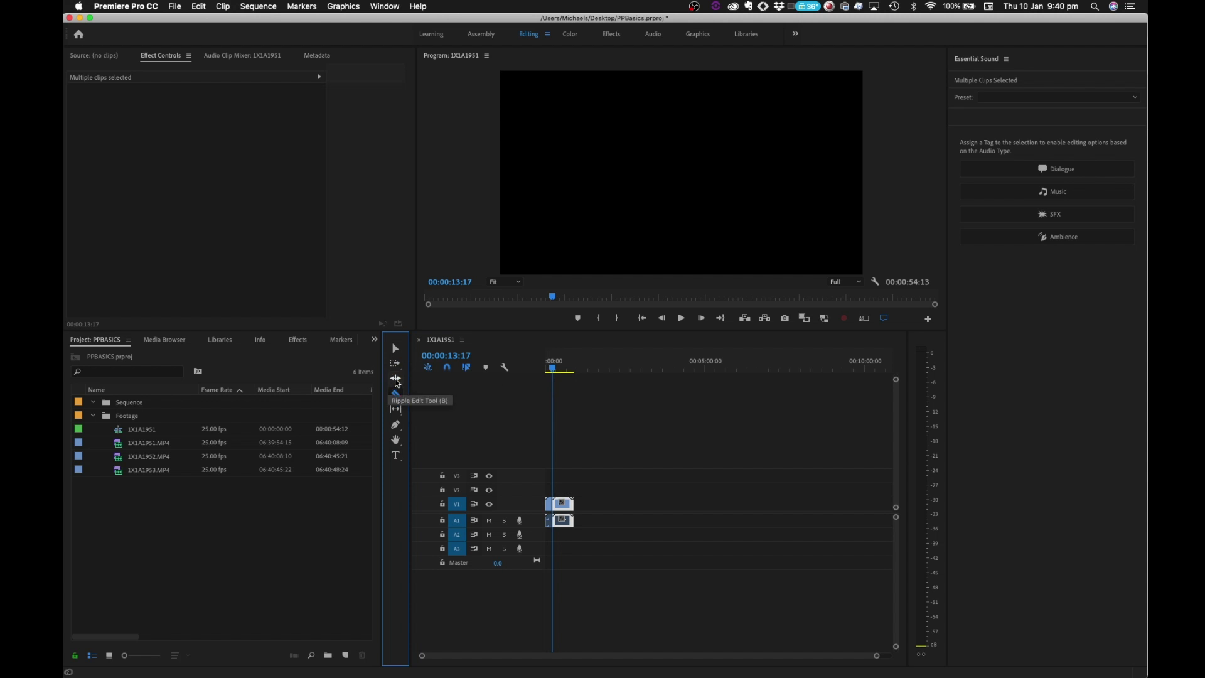
pyautogui.click(396, 395)
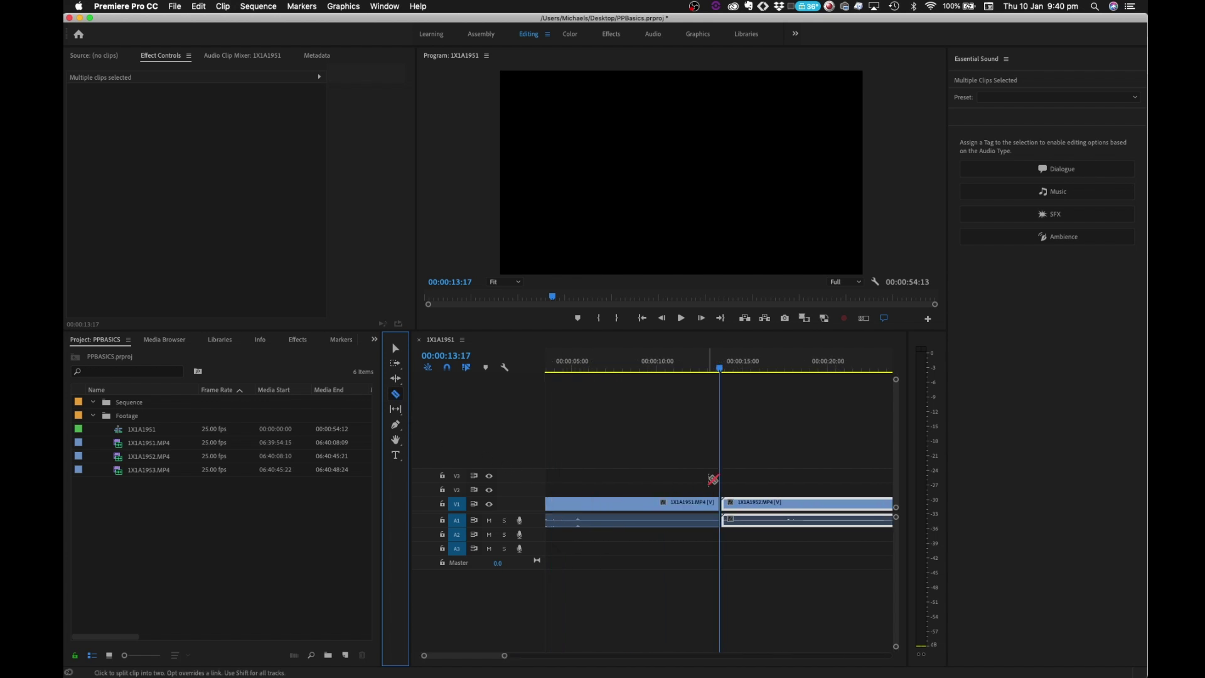
pyautogui.press('-')
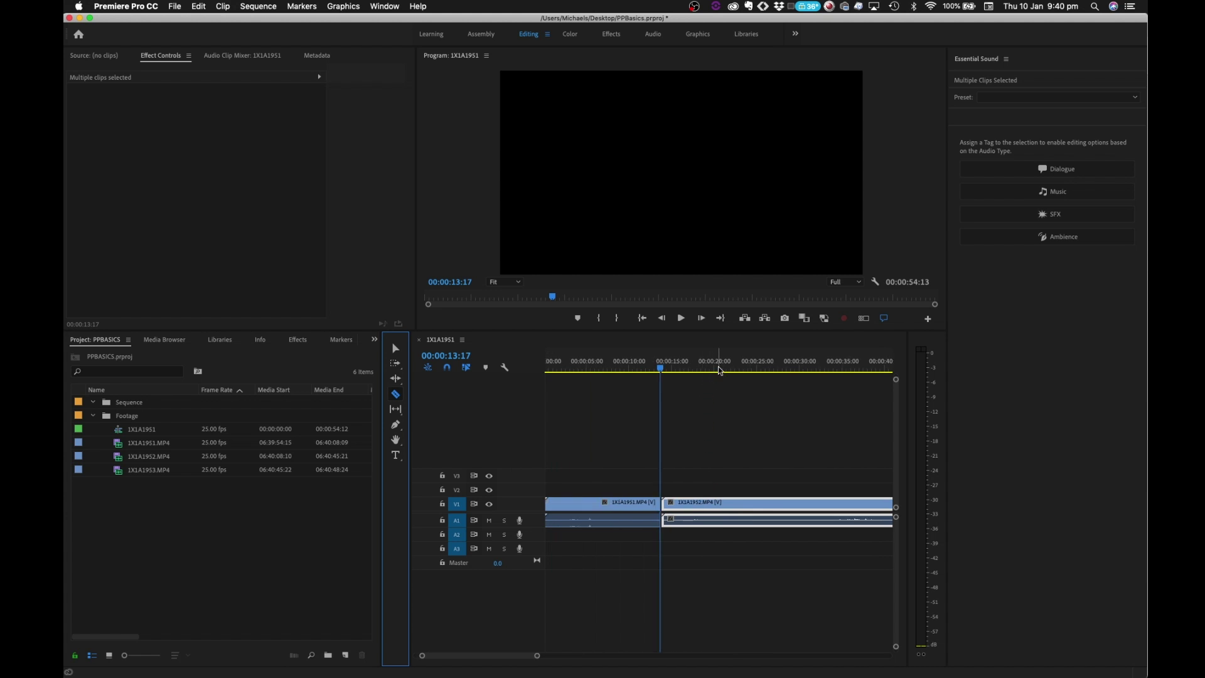
pyautogui.click(766, 502)
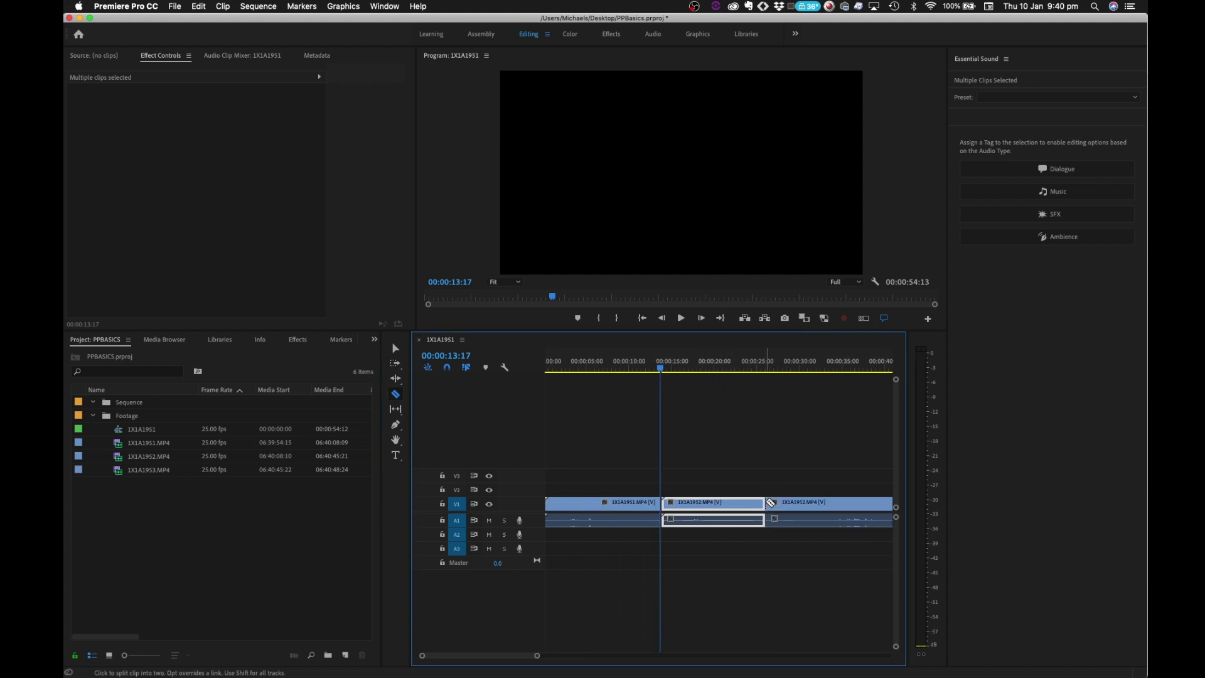
pyautogui.press('-')
pyautogui.click(691, 502)
pyautogui.click(710, 502)
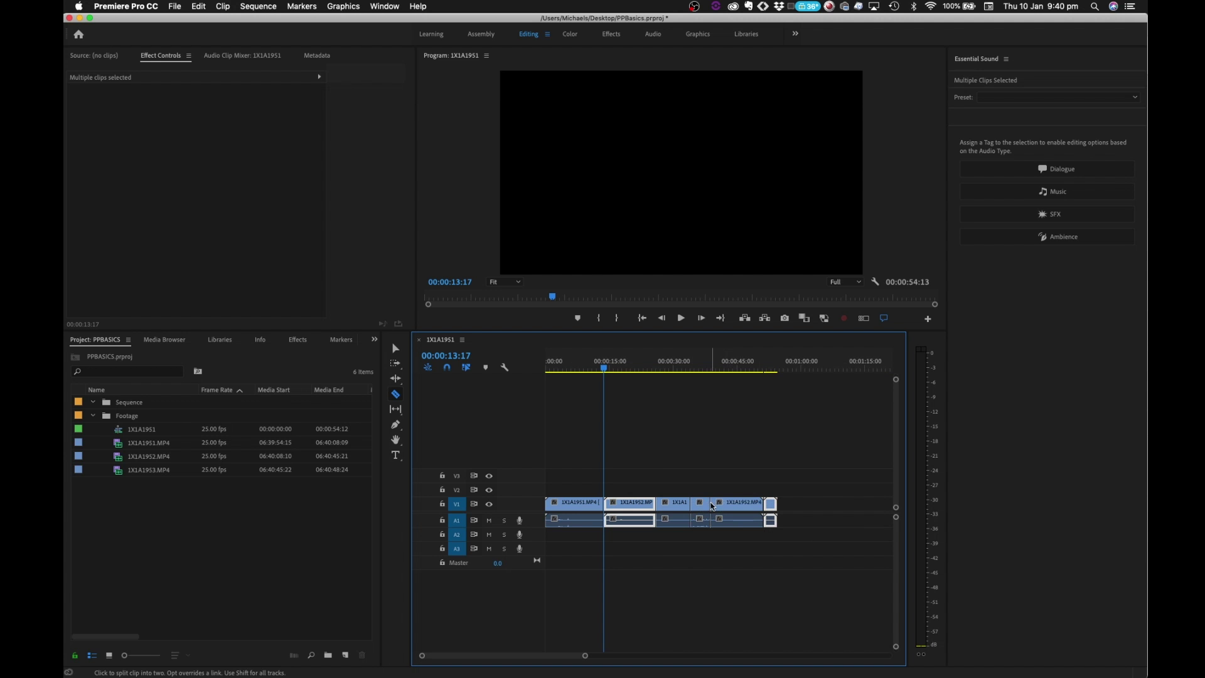
# Select the short piece after the 34-second cut together with all clips following it, using the Selection tool.
pyautogui.press('v')
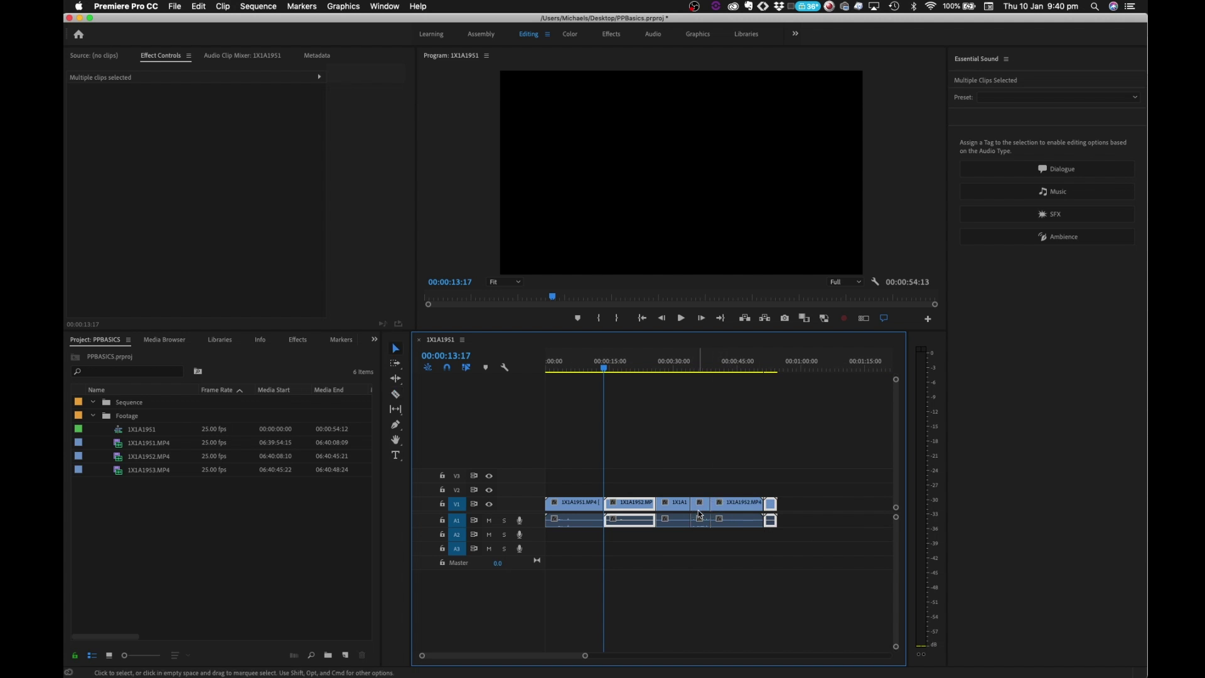
pyautogui.click(700, 505)
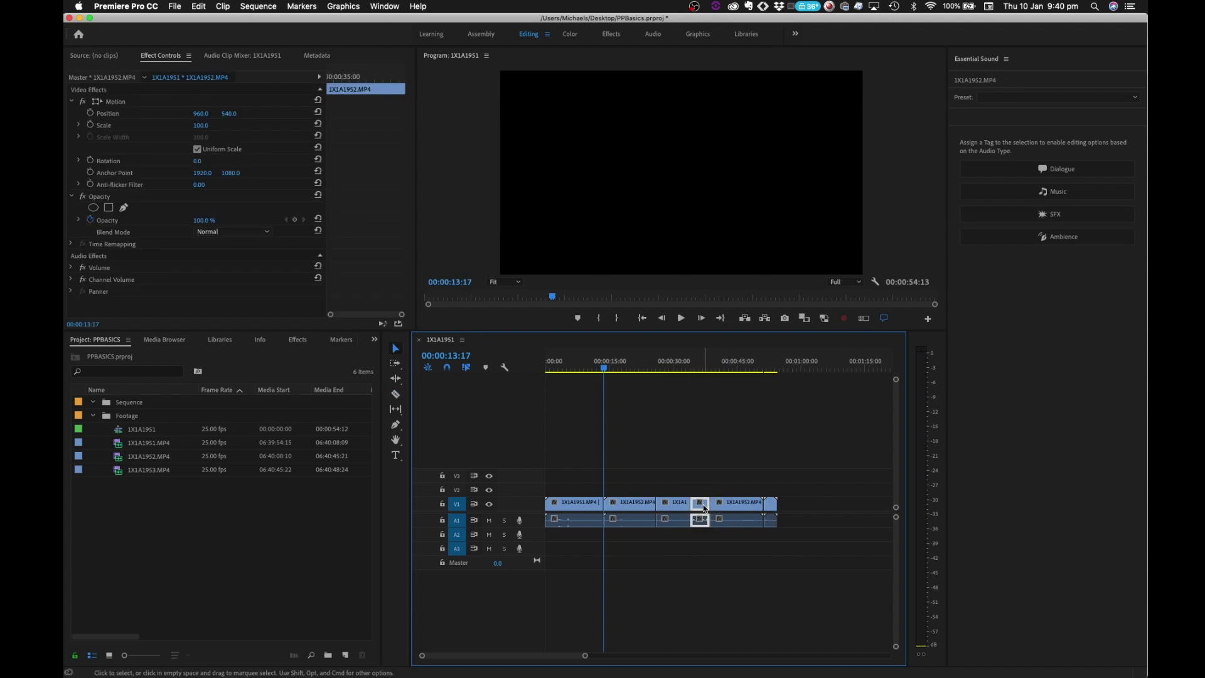
pyautogui.moveTo(704, 483); pyautogui.dragTo(797, 530)
pyautogui.moveTo(725, 507)
pyautogui.mouseDown()
pyautogui.moveTo(822, 507)
pyautogui.moveTo(742, 505)
pyautogui.mouseUp()
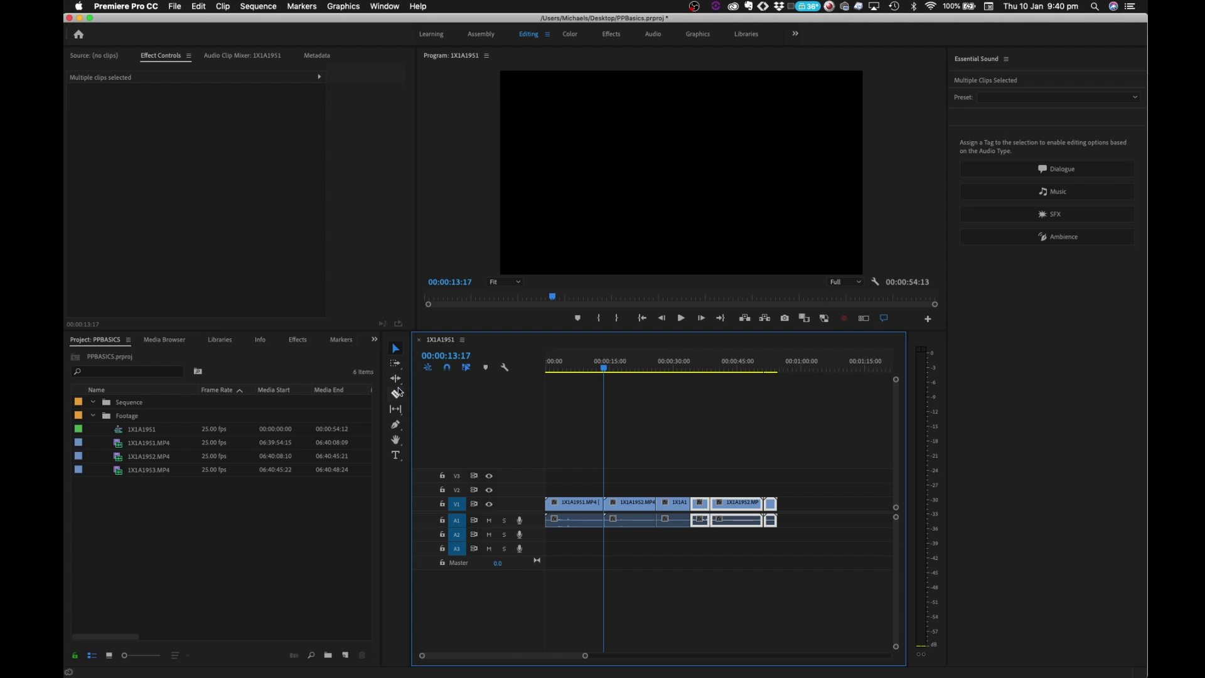
# Pan the timeline back and forth with the Hand tool to view the cut clips.
pyautogui.click(395, 441)
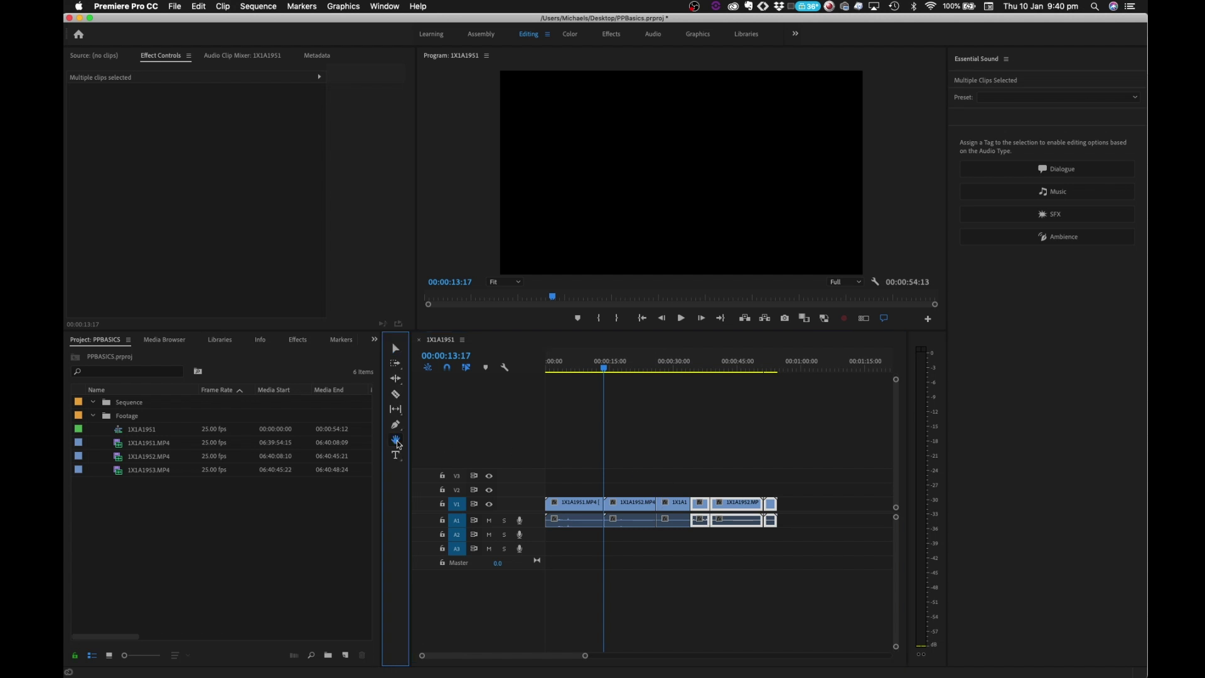
pyautogui.click(645, 504)
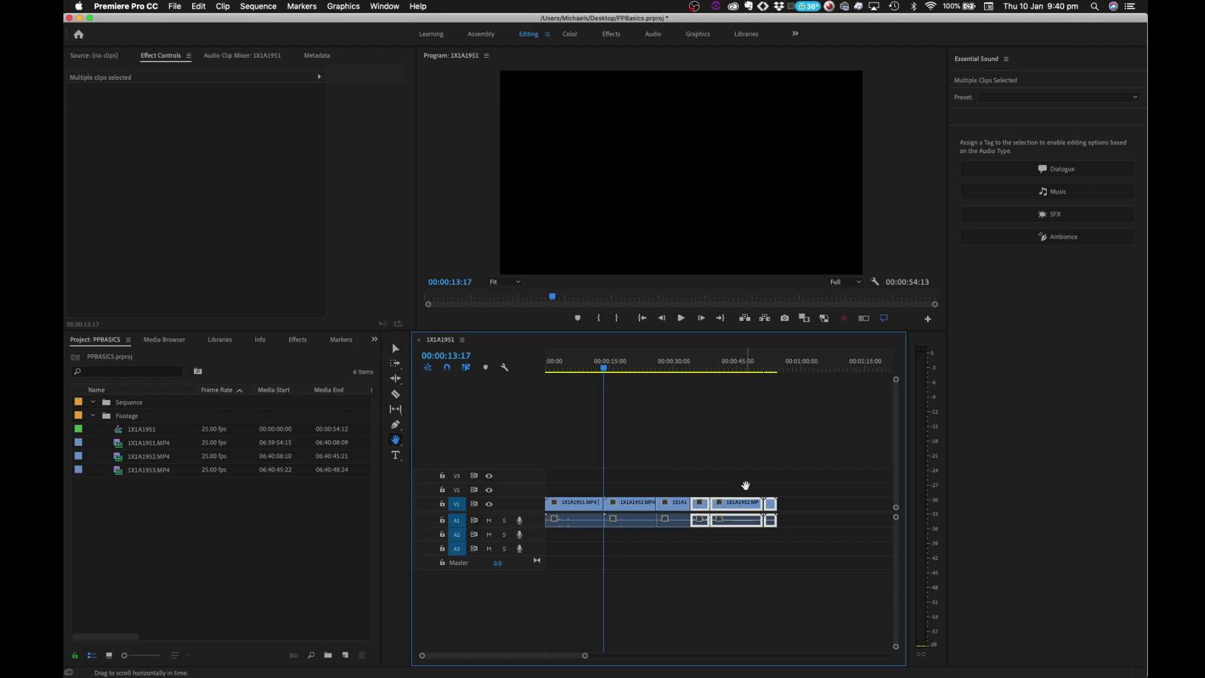
pyautogui.scroll(-3, 649, 449)
pyautogui.scroll(3, 836, 444)
pyautogui.scroll(-2, 707, 439)
pyautogui.scroll(2, 659, 405)
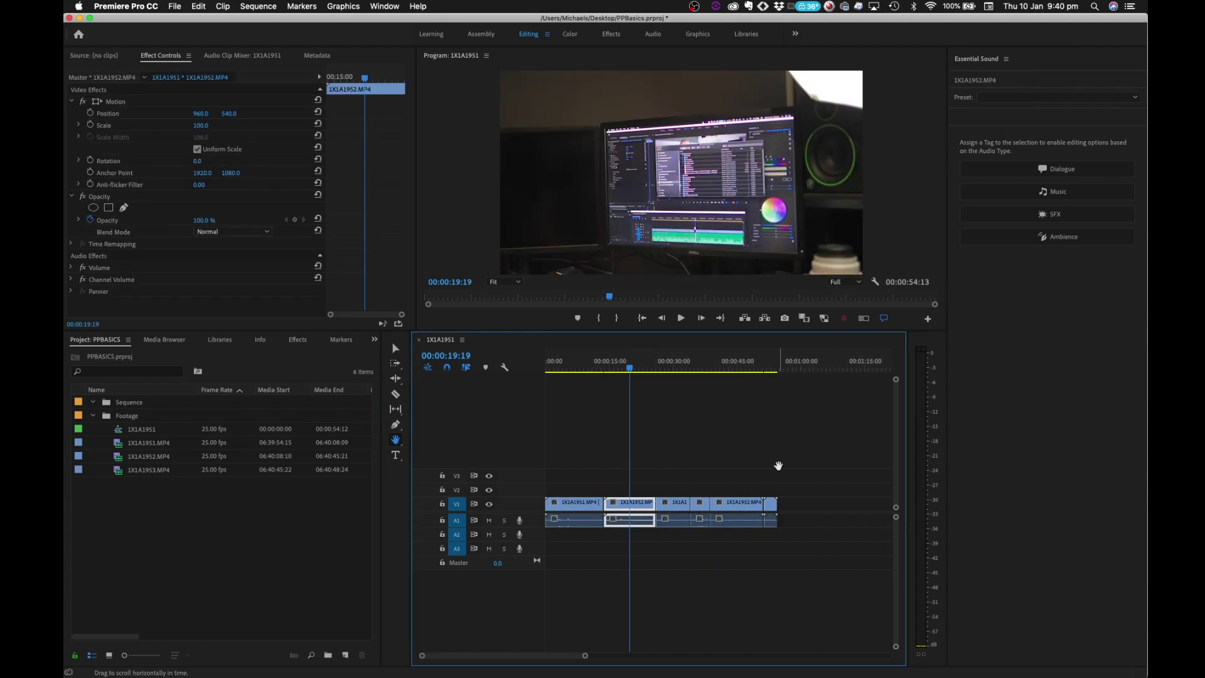
pyautogui.scroll(-2, 778, 466)
pyautogui.scroll(2, 811, 467)
pyautogui.scroll(-2, 835, 465)
pyautogui.scroll(2, 807, 468)
pyautogui.scroll(-2, 753, 467)
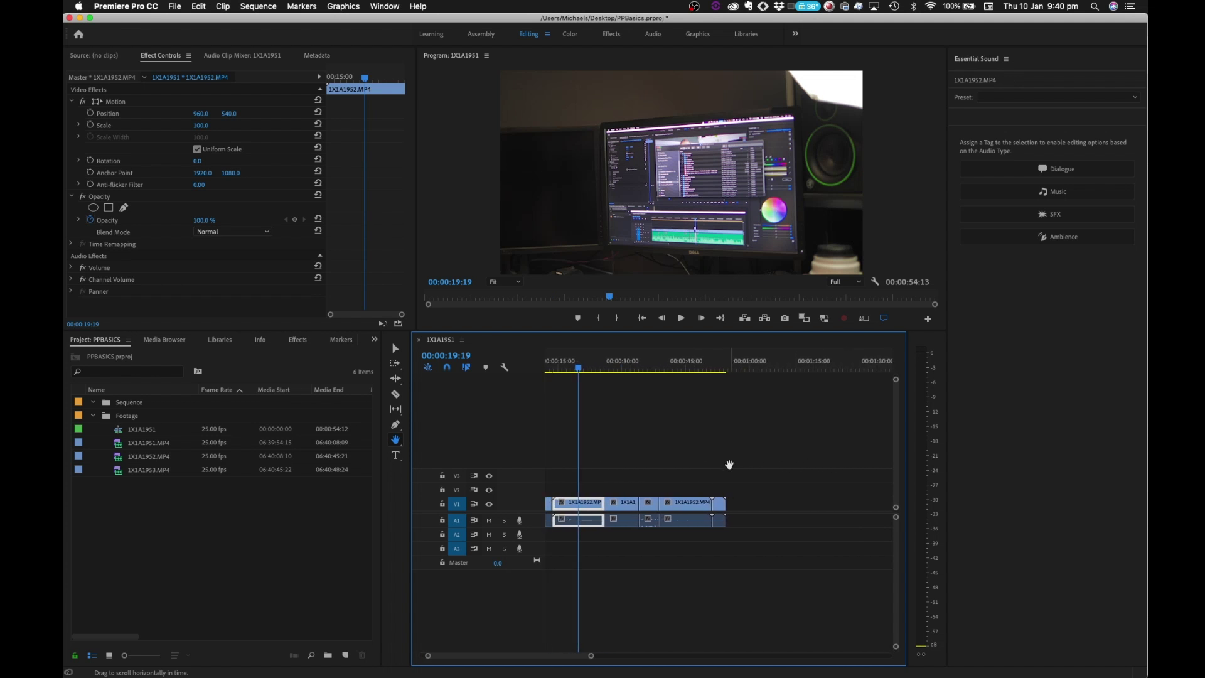
pyautogui.scroll(2, 807, 463)
pyautogui.hscroll(4, 778, 467)
pyautogui.hscroll(-4, 669, 457)
pyautogui.hscroll(5, 774, 463)
pyautogui.hscroll(-5, 772, 464)
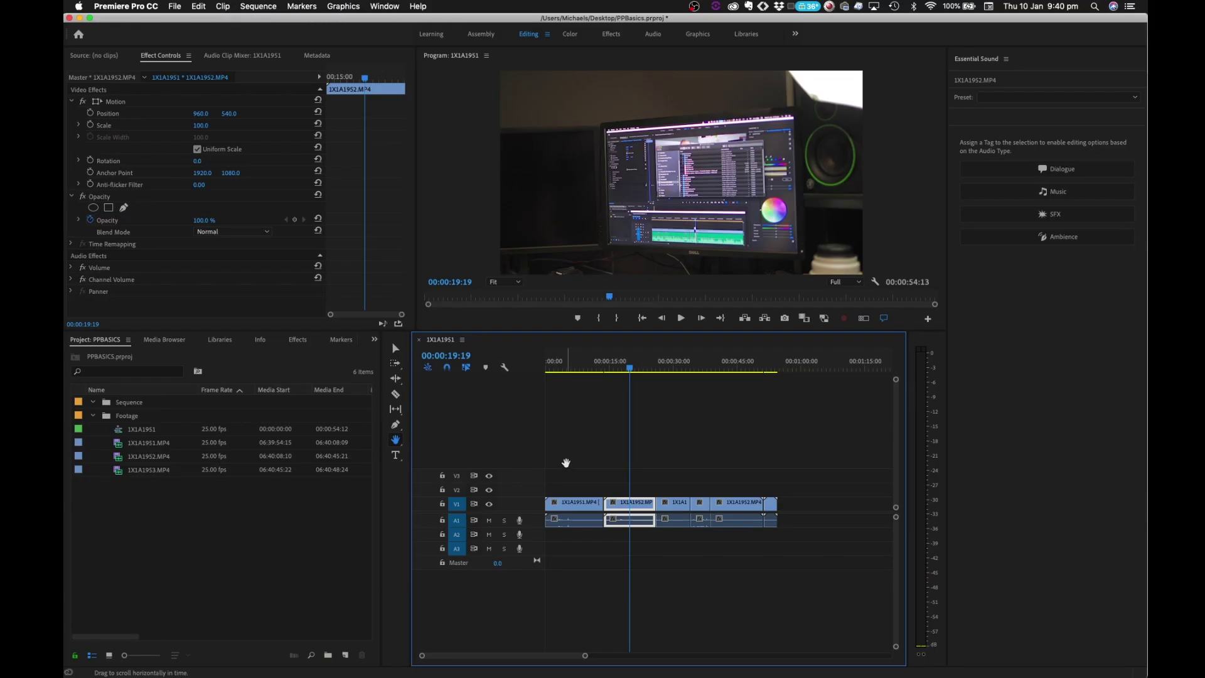
pyautogui.click(396, 441)
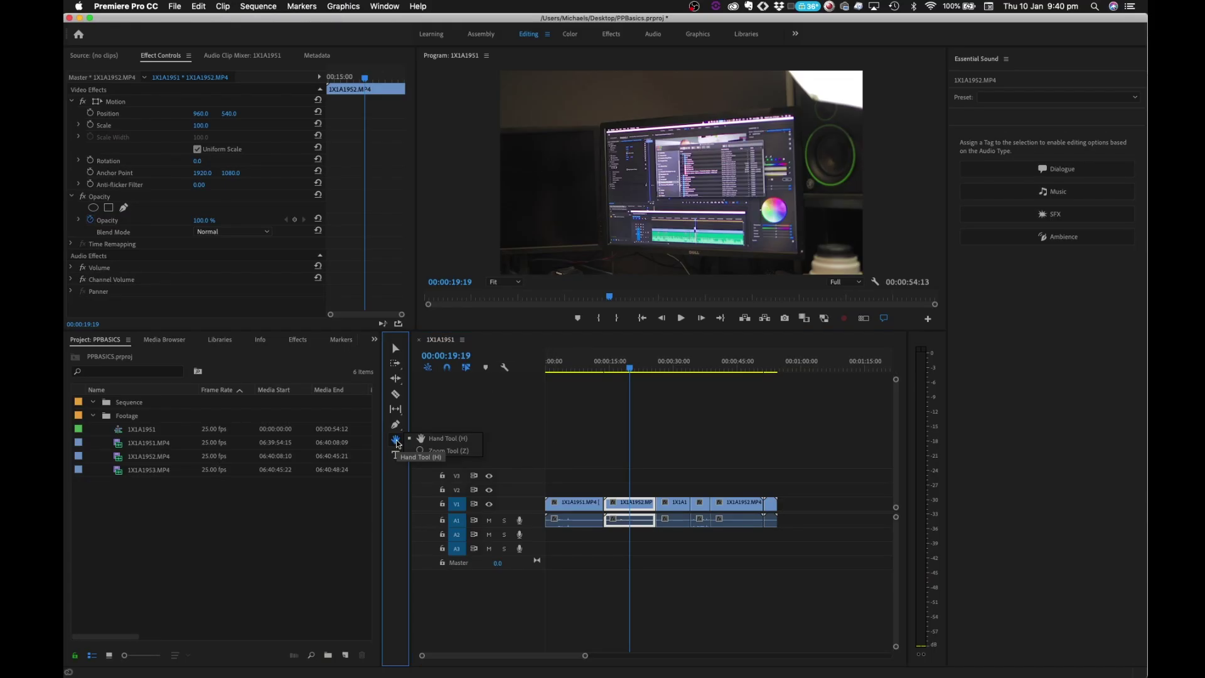
pyautogui.moveTo(672, 449); pyautogui.dragTo(700, 450)
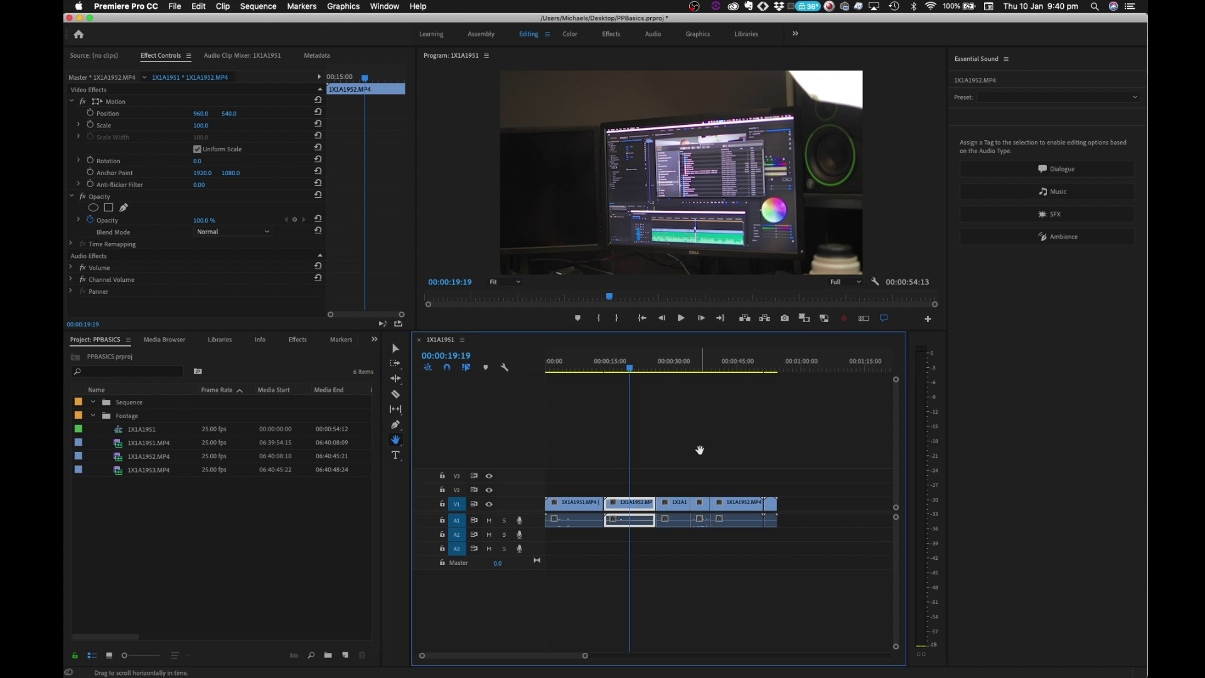
# Return to the Selection tool and load 1X1A1951.MP4 from the Footage bin into the Source Monitor.
pyautogui.click(394, 346)
pyautogui.scroll(-5, 604, 453)
pyautogui.scroll(5, 617, 458)
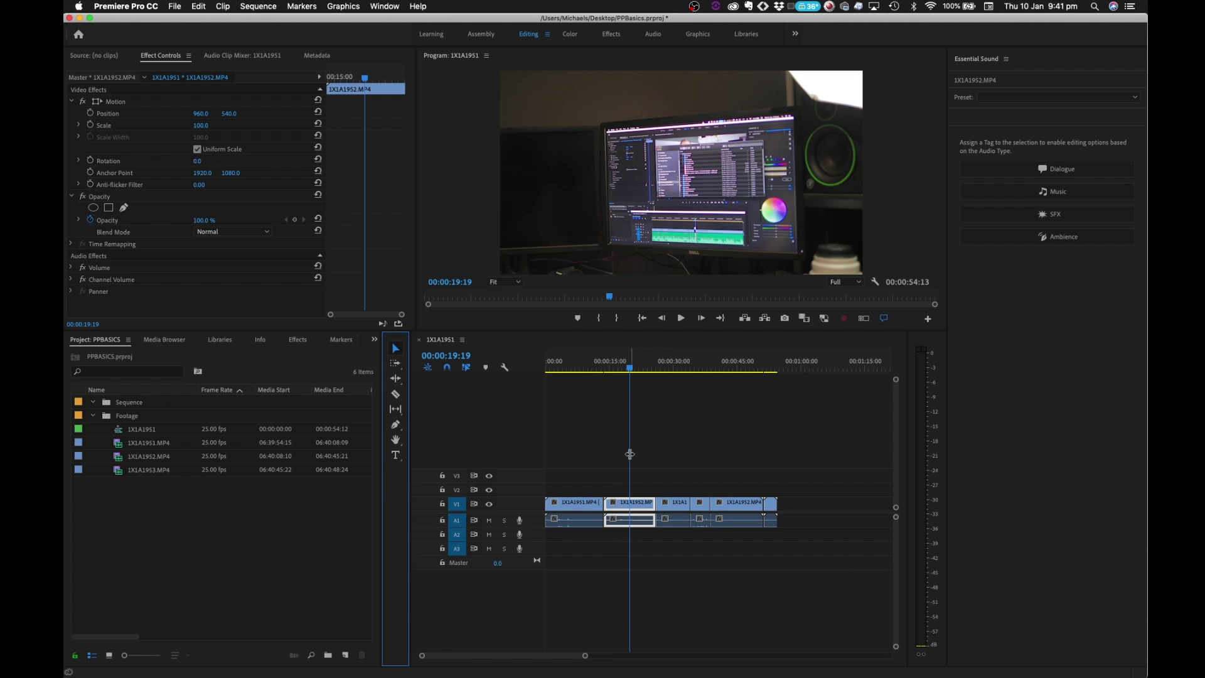
pyautogui.click(104, 55)
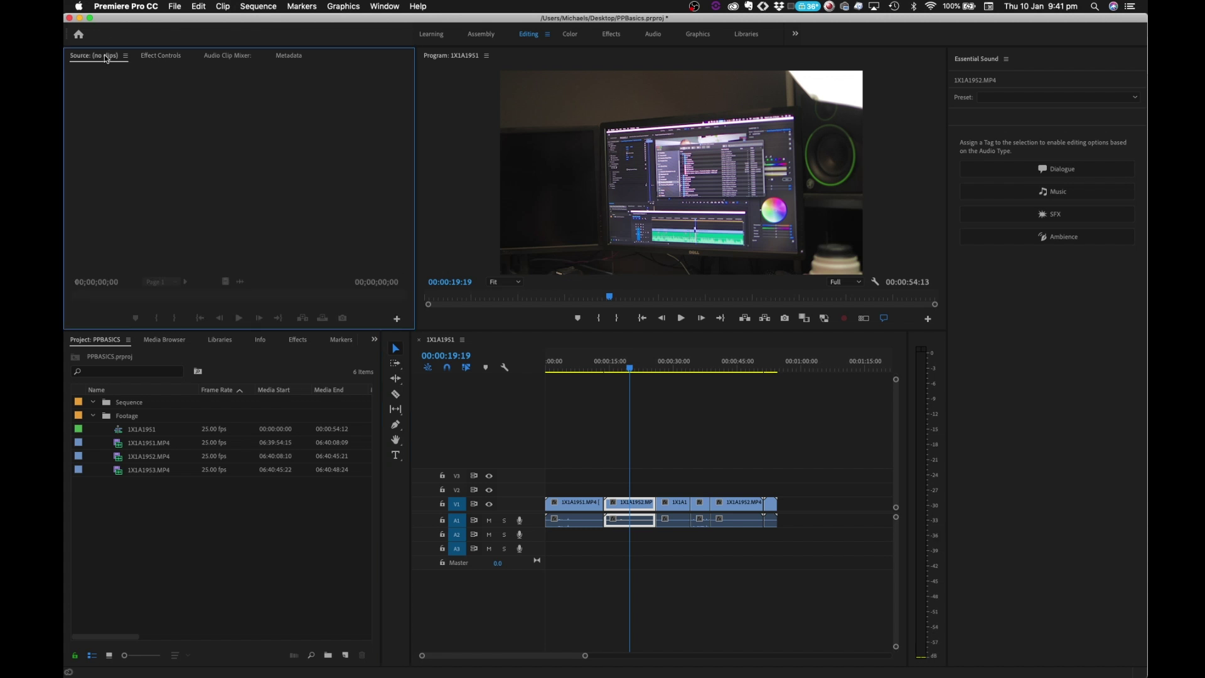
pyautogui.click(640, 502)
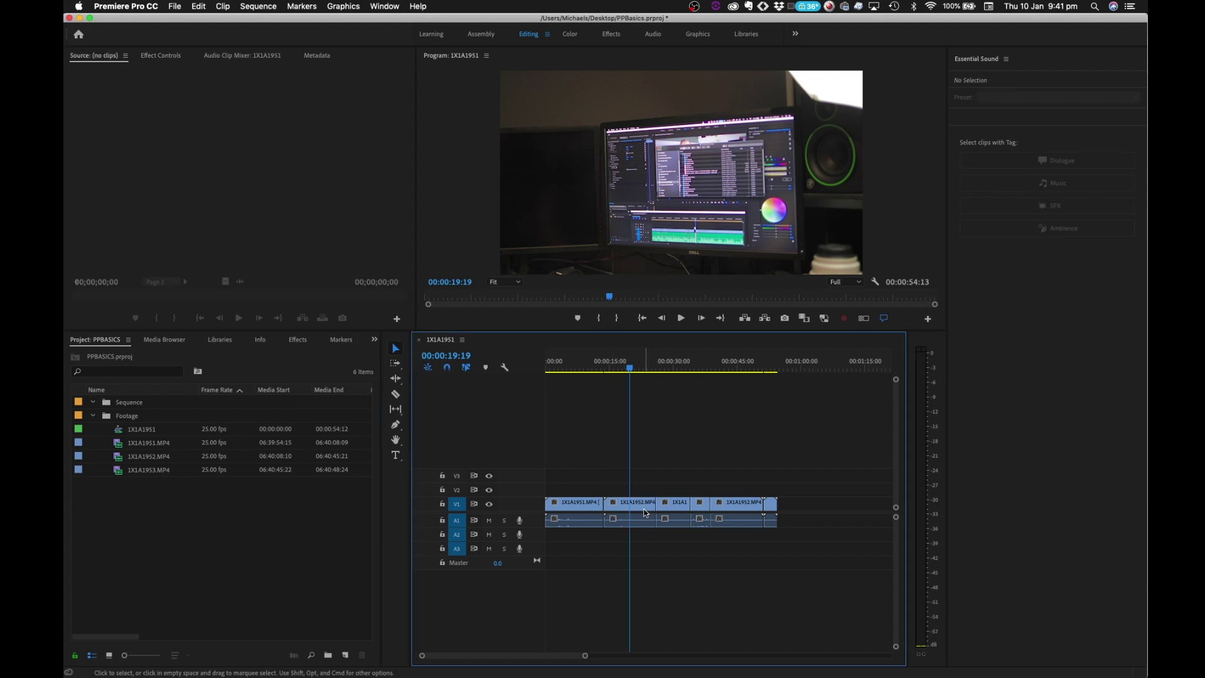
pyautogui.click(645, 514)
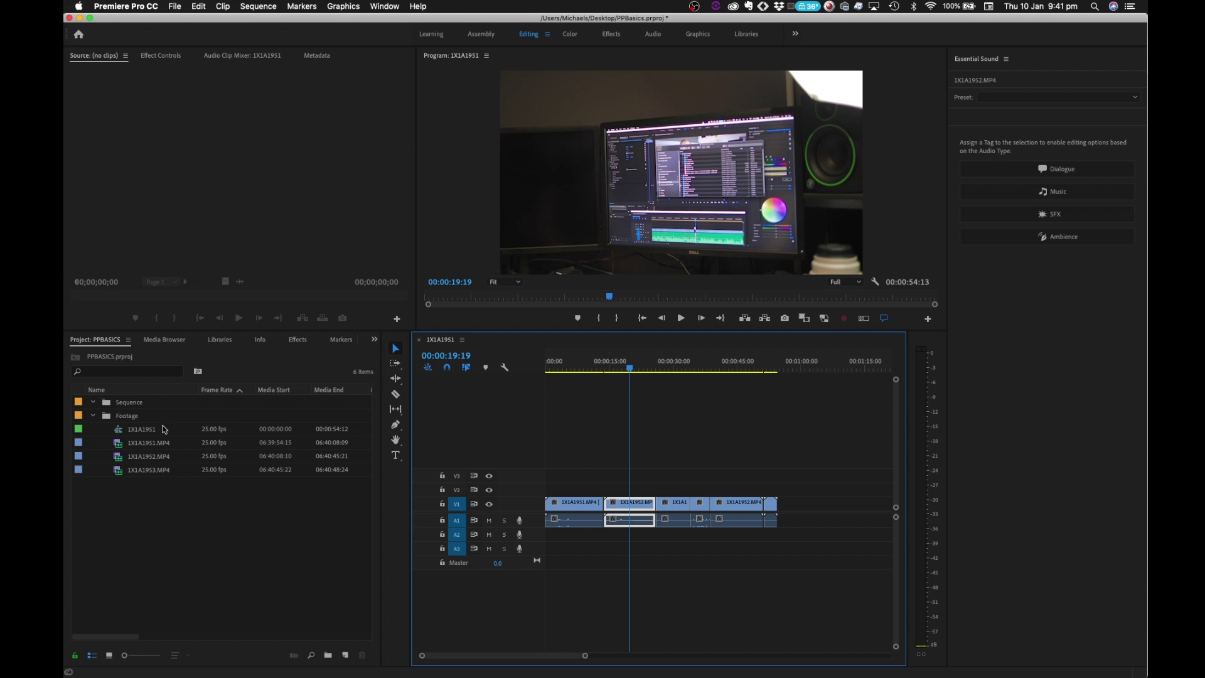
pyautogui.doubleClick(134, 444)
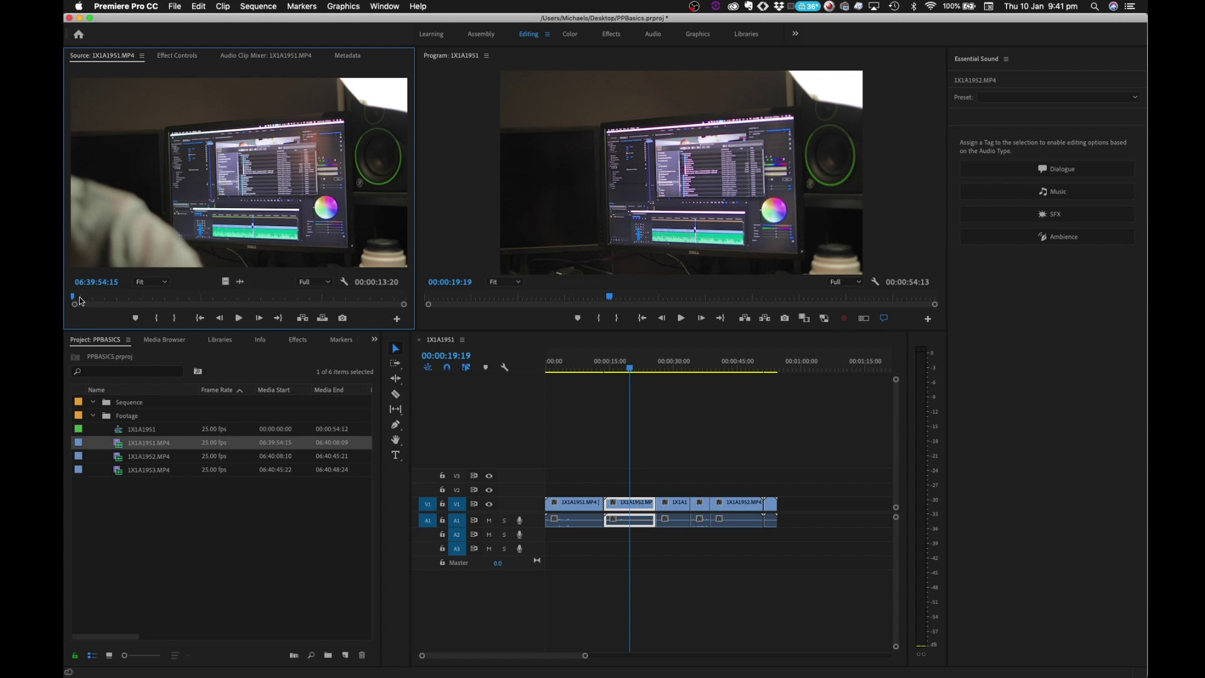
# Mark an in point at 06:39:57:12 and an out point at 06:40:04:00 on the 1X1A1951.MP4 source clip.
pyautogui.moveTo(81, 295); pyautogui.dragTo(158, 298)
pyautogui.moveTo(164, 298); pyautogui.dragTo(143, 299)
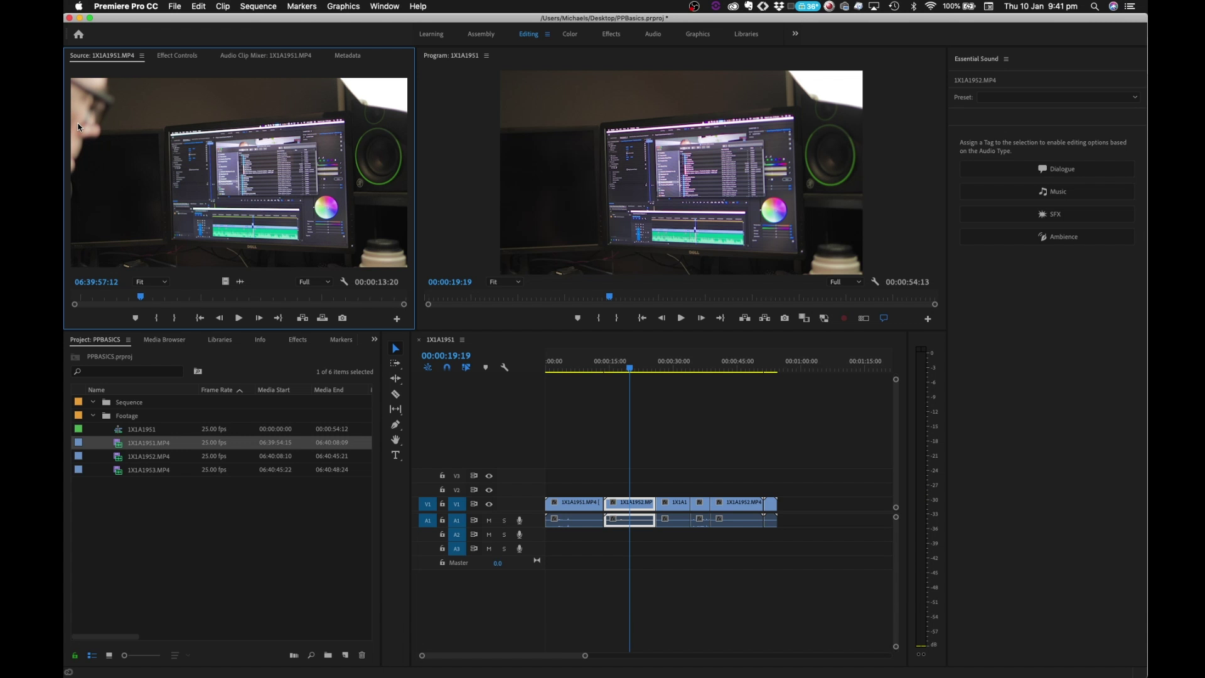
pyautogui.press('i')
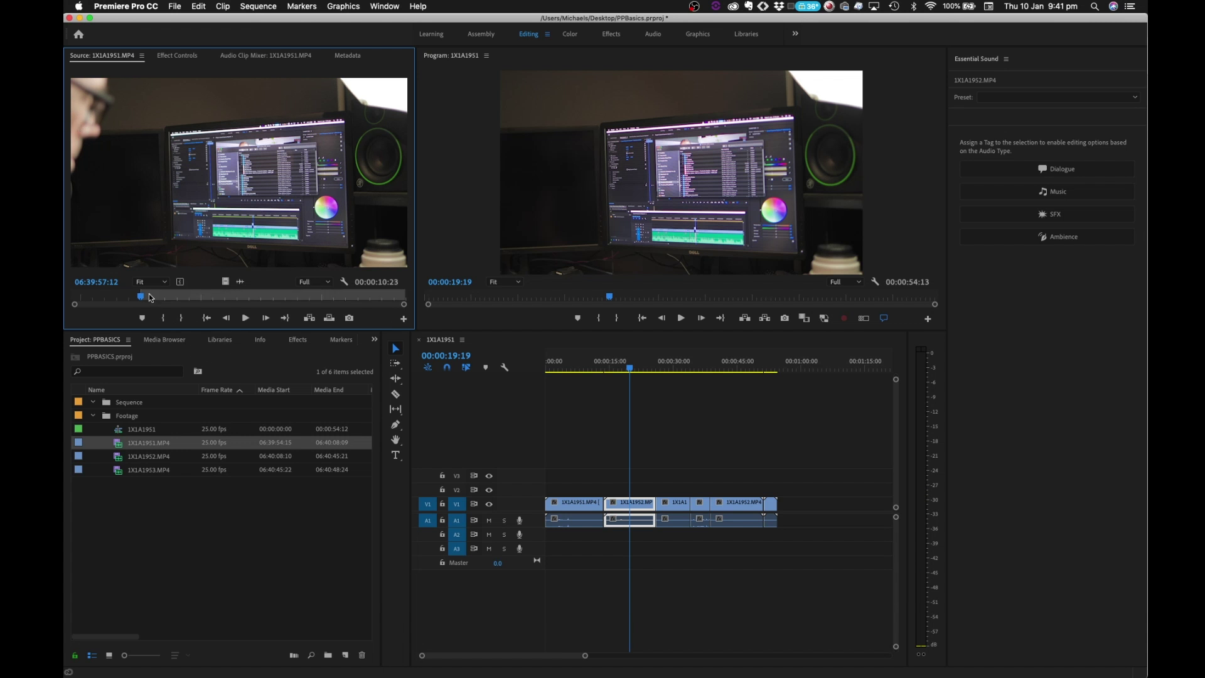
pyautogui.moveTo(141, 297); pyautogui.dragTo(299, 301)
pyautogui.press('o')
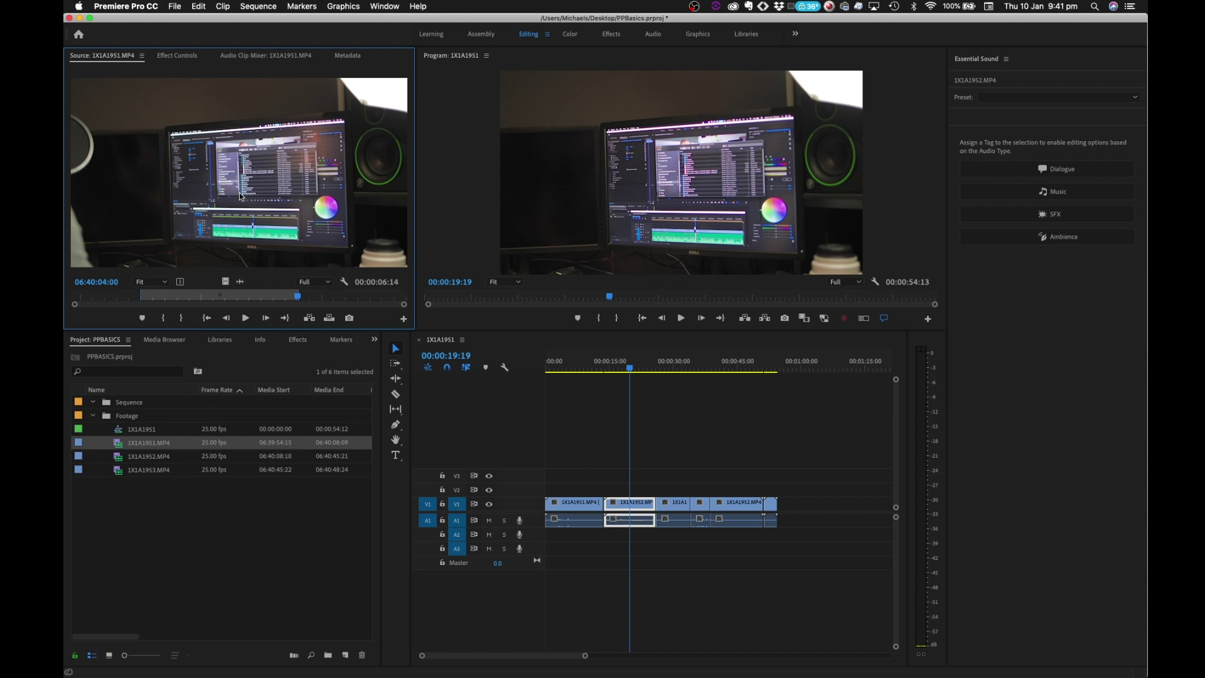
# Try placing the marked section of 1X1A1951.MP4 on new tracks V4 and A4 over the second timeline clip, and delete it.
pyautogui.moveTo(324, 264); pyautogui.dragTo(616, 431)
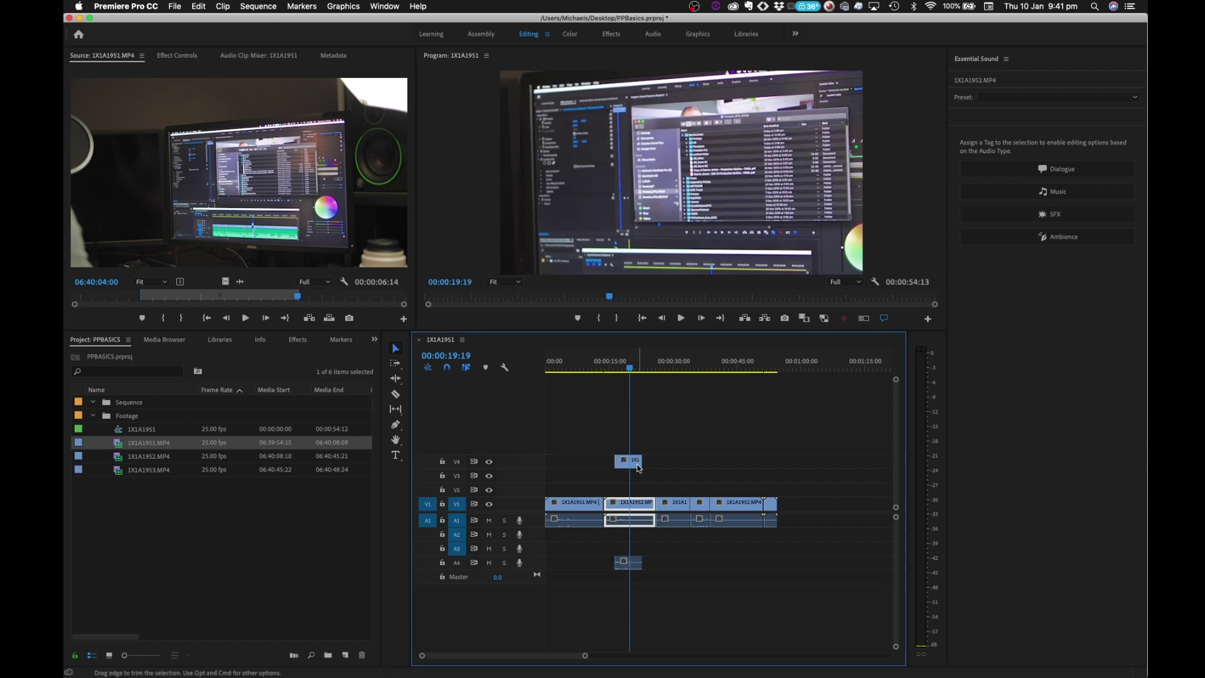
pyautogui.click(631, 463)
pyautogui.press('Delete')
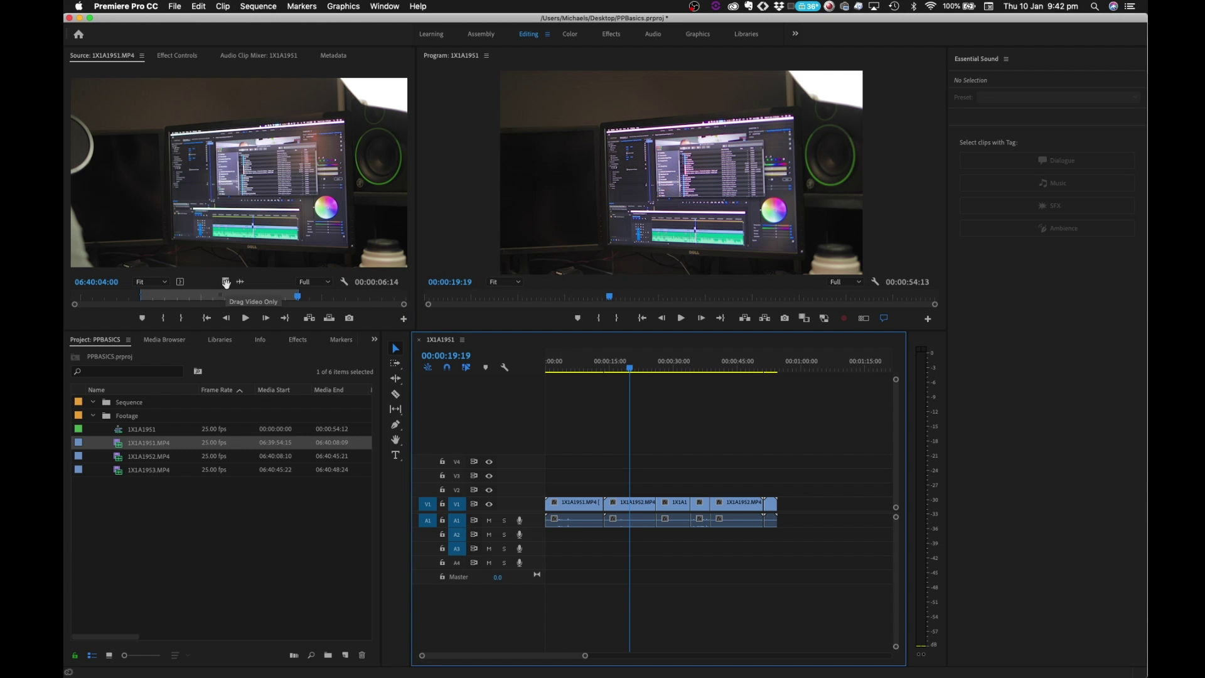
pyautogui.moveTo(240, 283); pyautogui.dragTo(676, 494)
# View 1X1A1952.MP4 in the Source Monitor and reload 1X1A1951.MP4 to check its marked range.
pyautogui.click(175, 295)
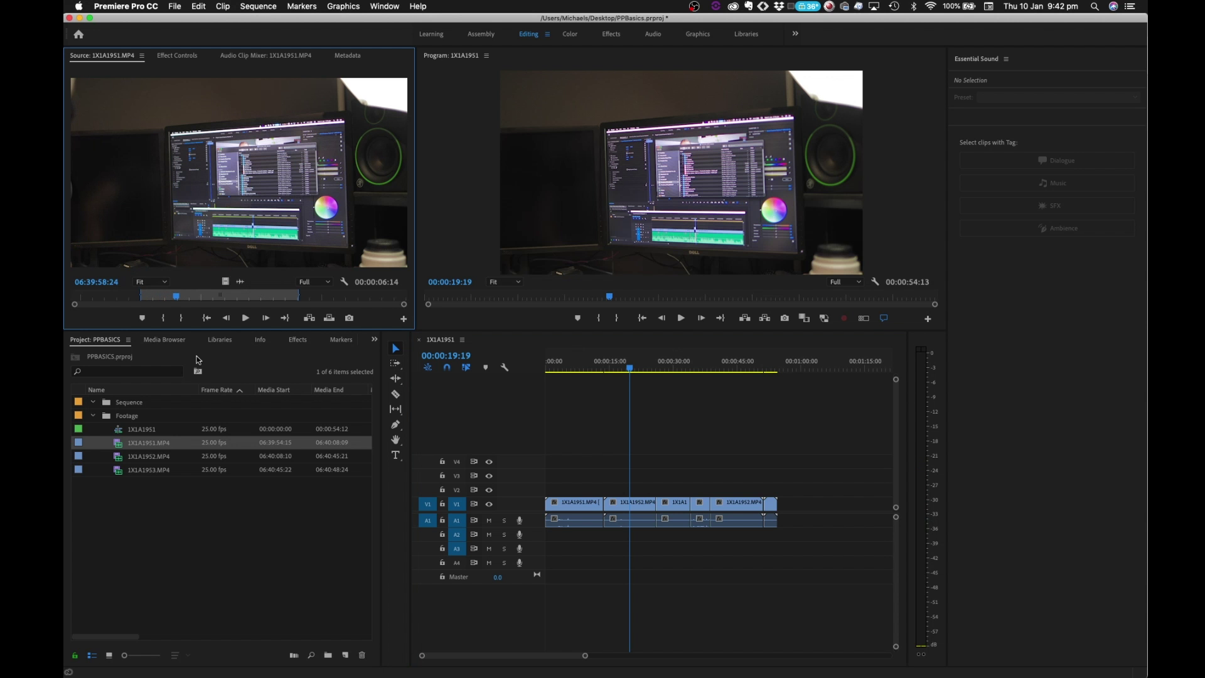
pyautogui.doubleClick(162, 457)
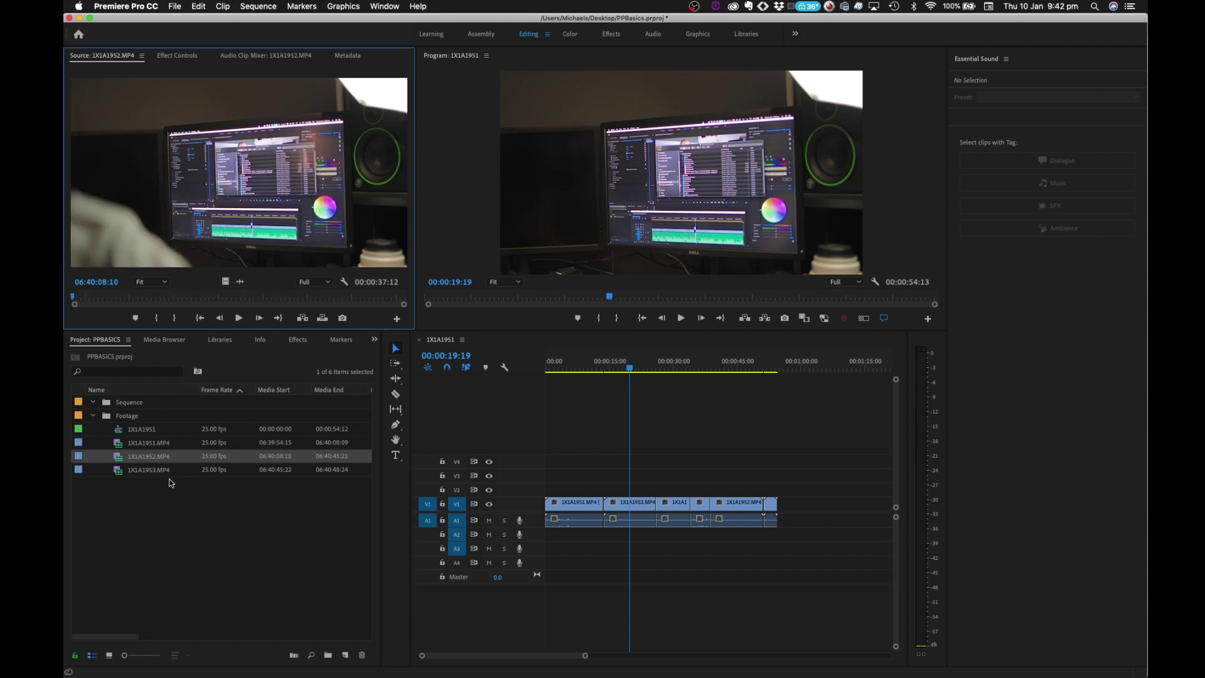
pyautogui.doubleClick(160, 443)
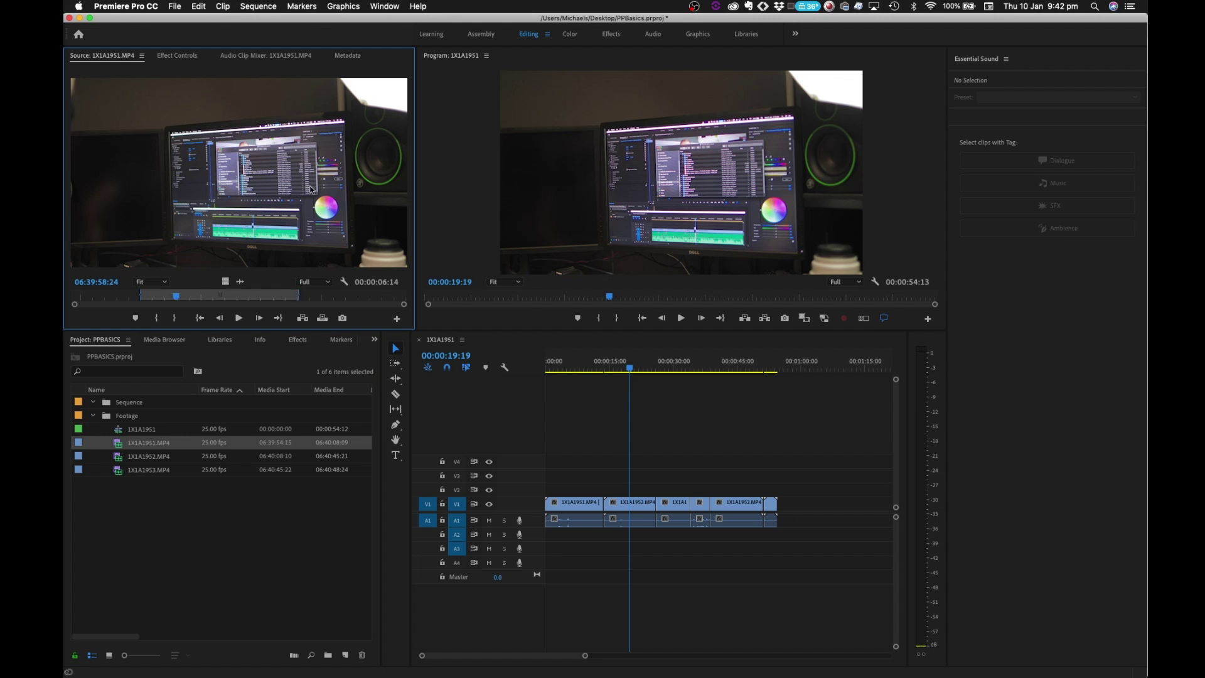
# Set the second timeline clip's scale to 125 and its position to 943, 547 in Effect Controls.
pyautogui.click(647, 504)
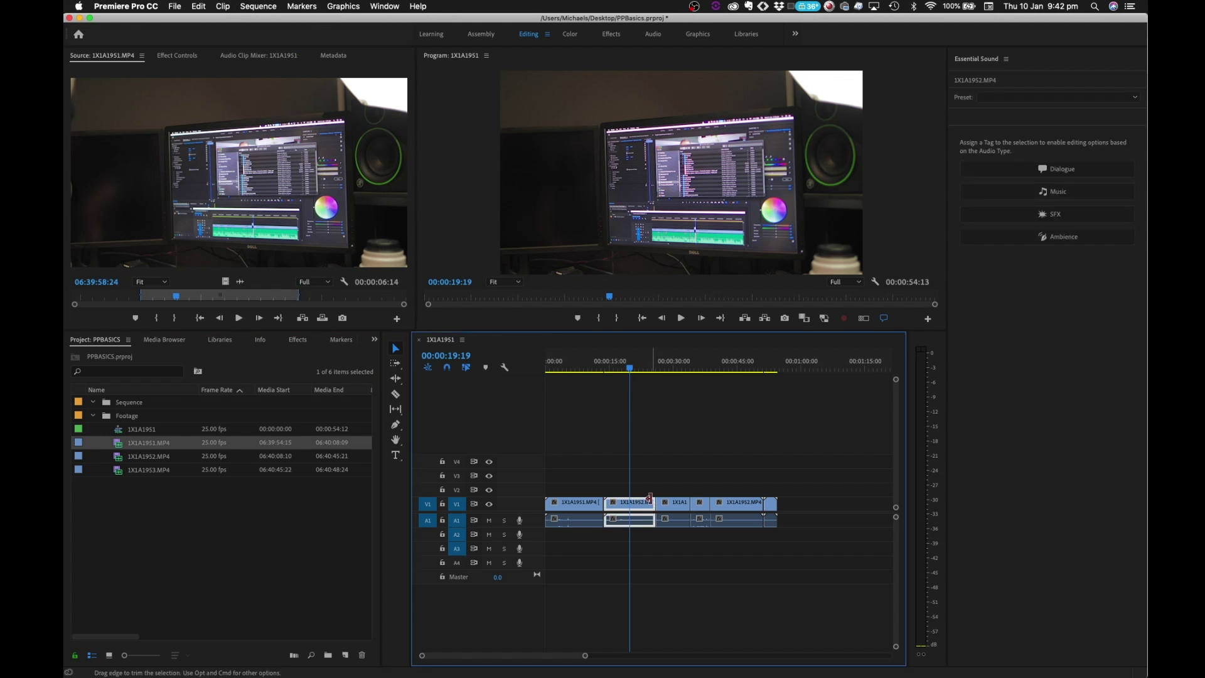
pyautogui.click(174, 56)
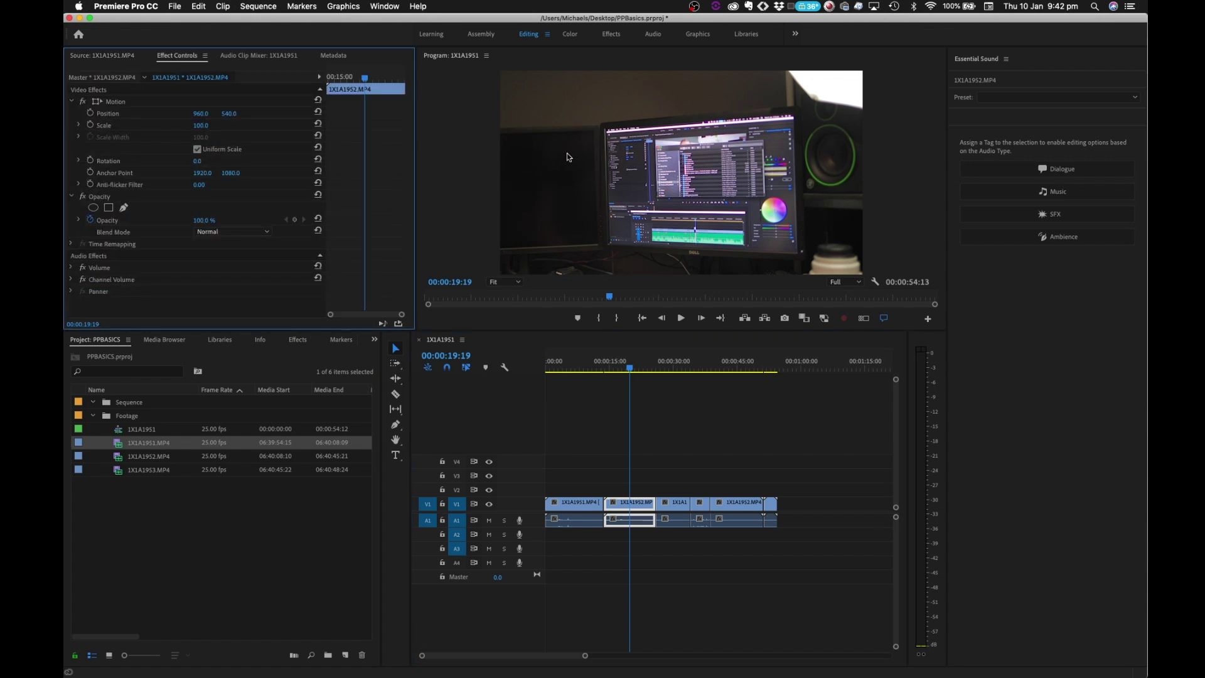
pyautogui.moveTo(200, 125)
pyautogui.mouseDown()
pyautogui.moveTo(234, 114)
pyautogui.moveTo(186, 113)
pyautogui.mouseUp()
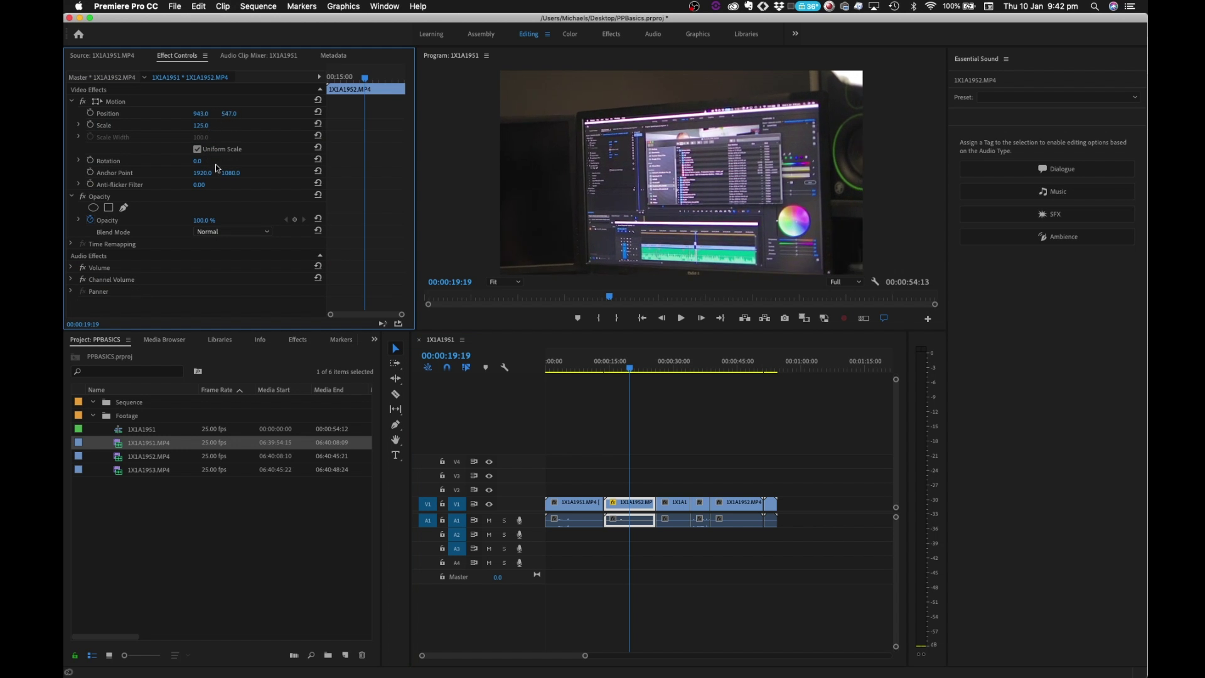
# Try opacity and volume adjustments on the second clip, reset the level to 0 dB and delete the added keyframes.
pyautogui.moveTo(199, 222)
pyautogui.mouseDown()
pyautogui.moveTo(175, 223)
pyautogui.moveTo(199, 222)
pyautogui.mouseUp()
pyautogui.click(71, 268)
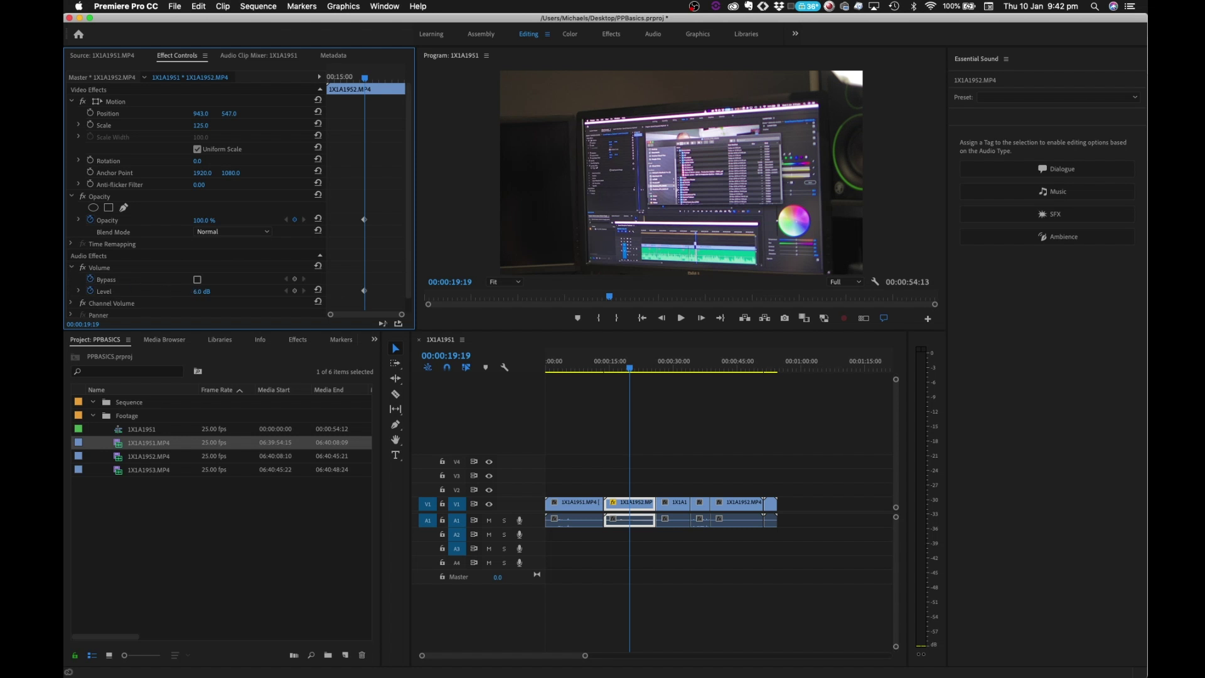
pyautogui.click(209, 290)
pyautogui.write('0')
pyautogui.press('Return')
pyautogui.scroll(-1, 357, 270)
pyautogui.press('Delete')
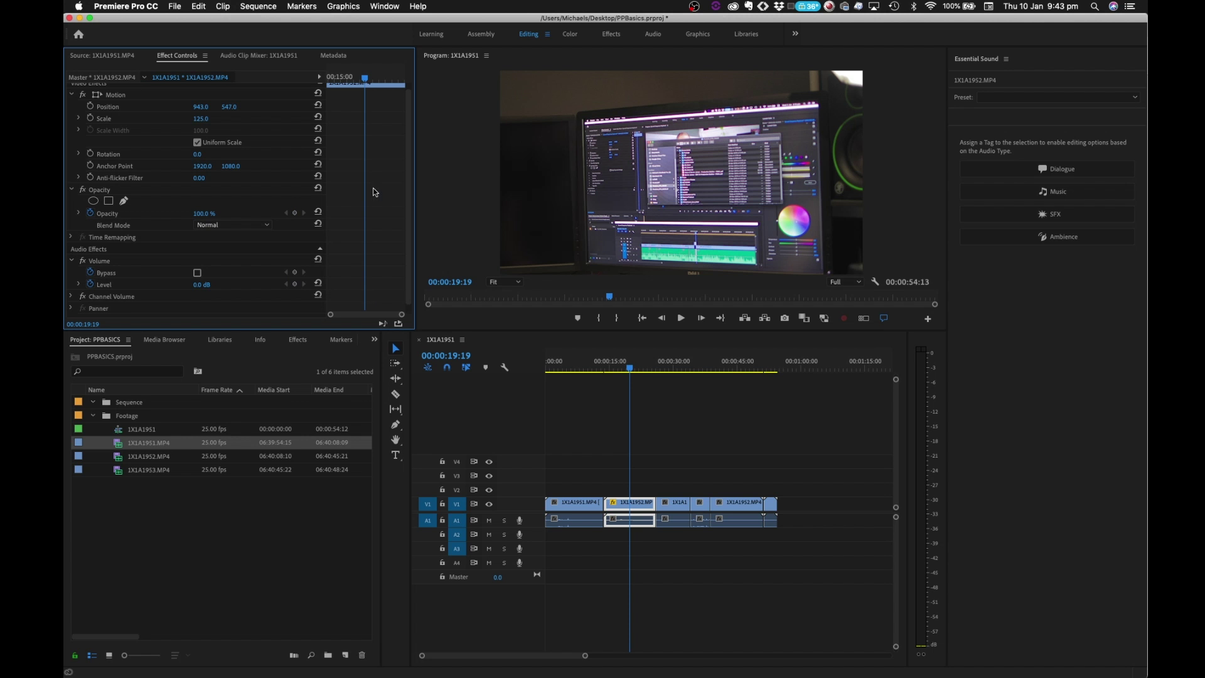
# Inspect the effect settings of the third timeline clip at 00:00:29:11 with its Volume section collapsed.
pyautogui.click(669, 366)
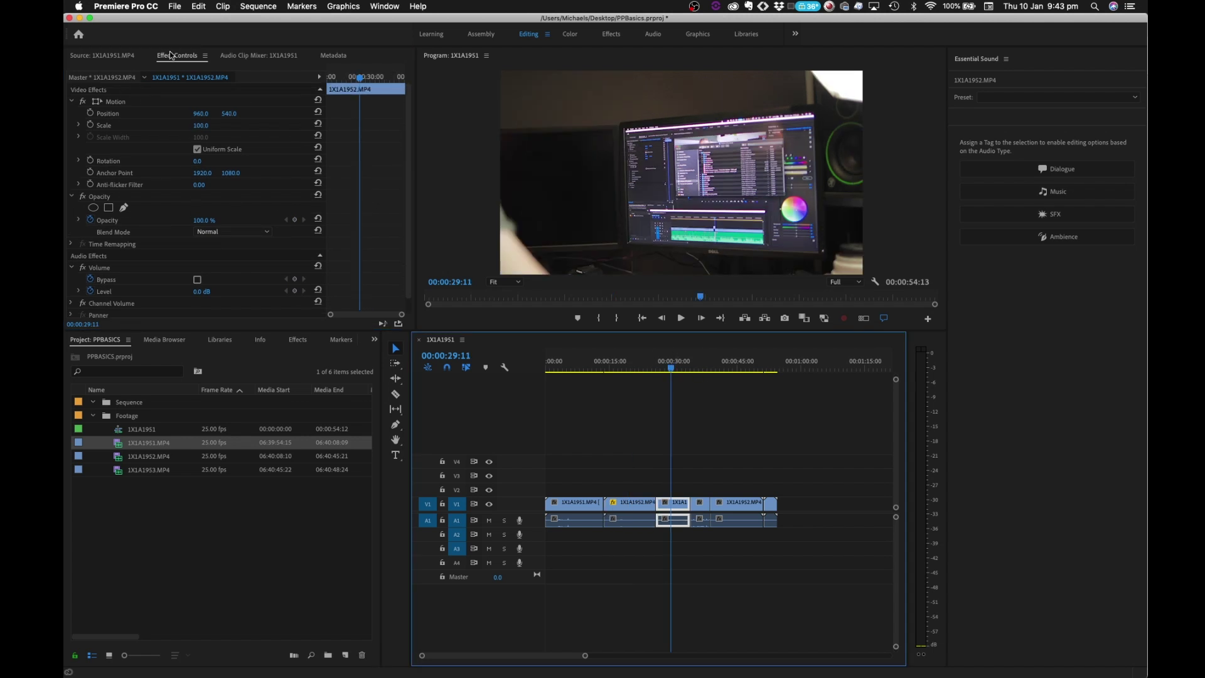
pyautogui.click(73, 268)
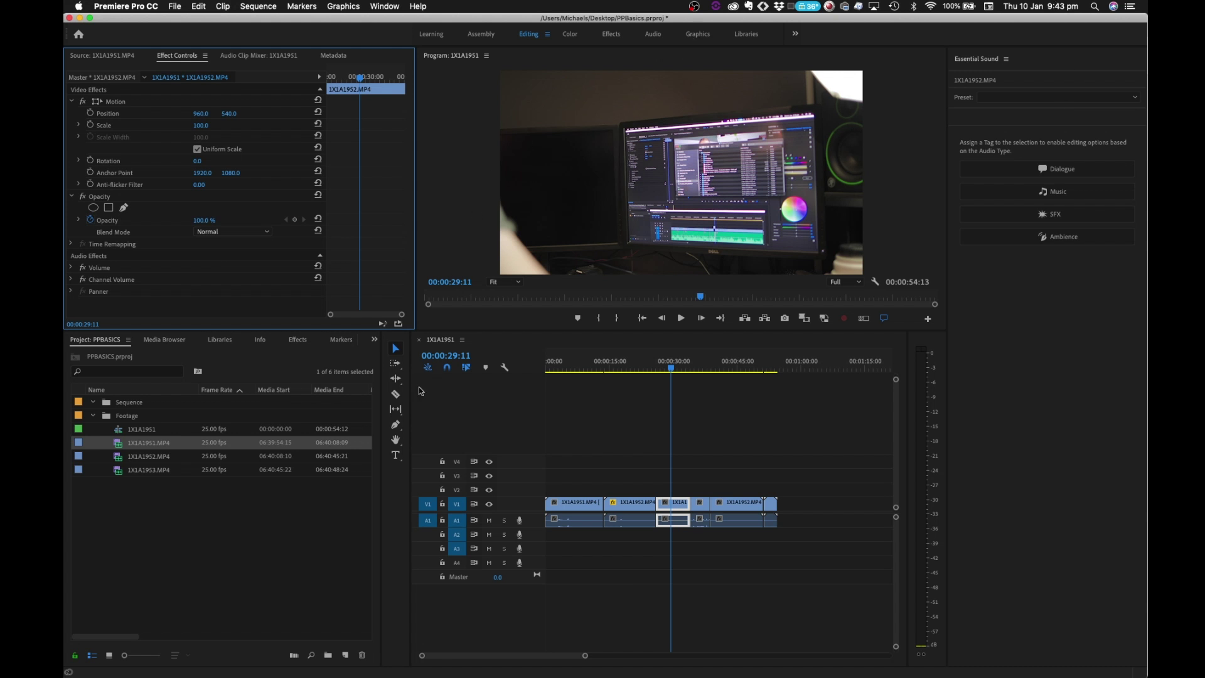
pyautogui.click(229, 554)
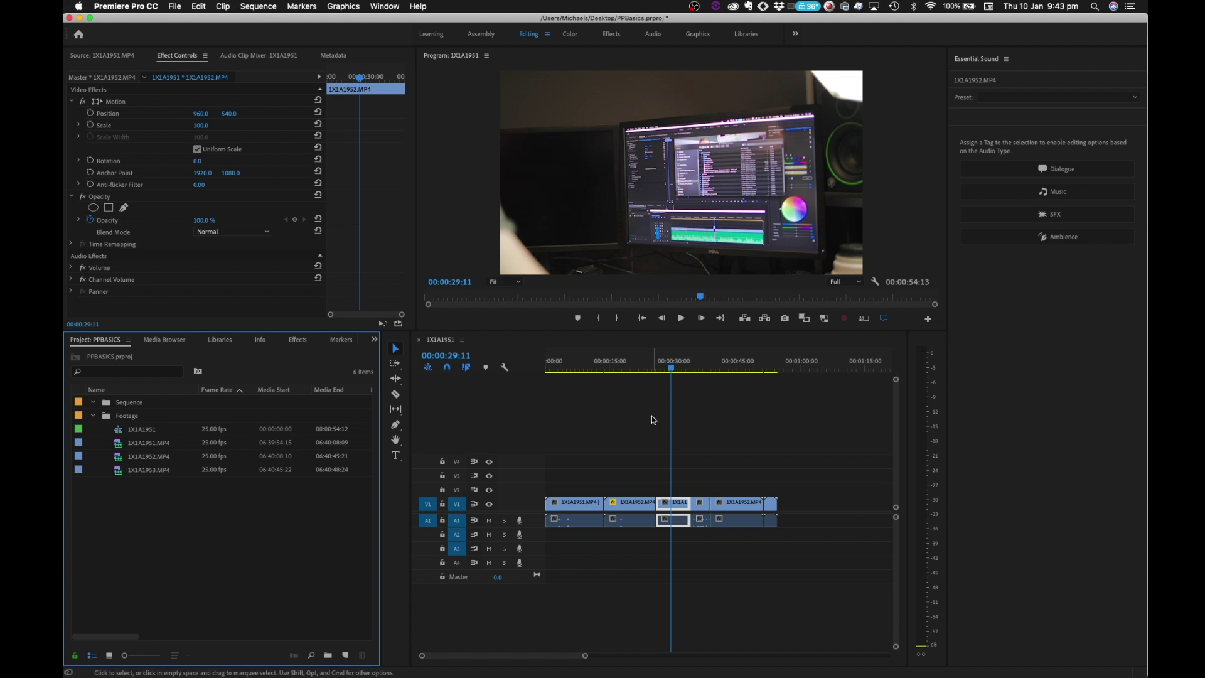
# Split the scaled 1X1A1952.MP4 clip at 00:00:23:17 with the Razor tool.
pyautogui.click(655, 367)
pyautogui.press('=')
pyautogui.press('=')
pyautogui.press('=')
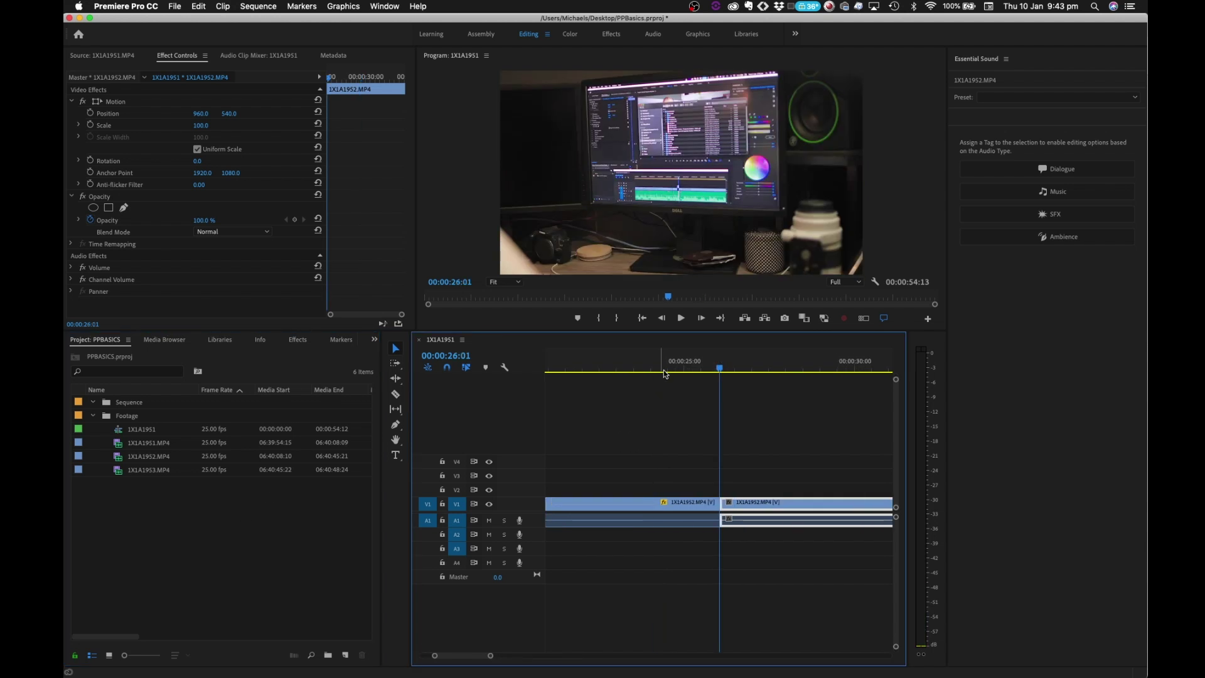
pyautogui.click(647, 367)
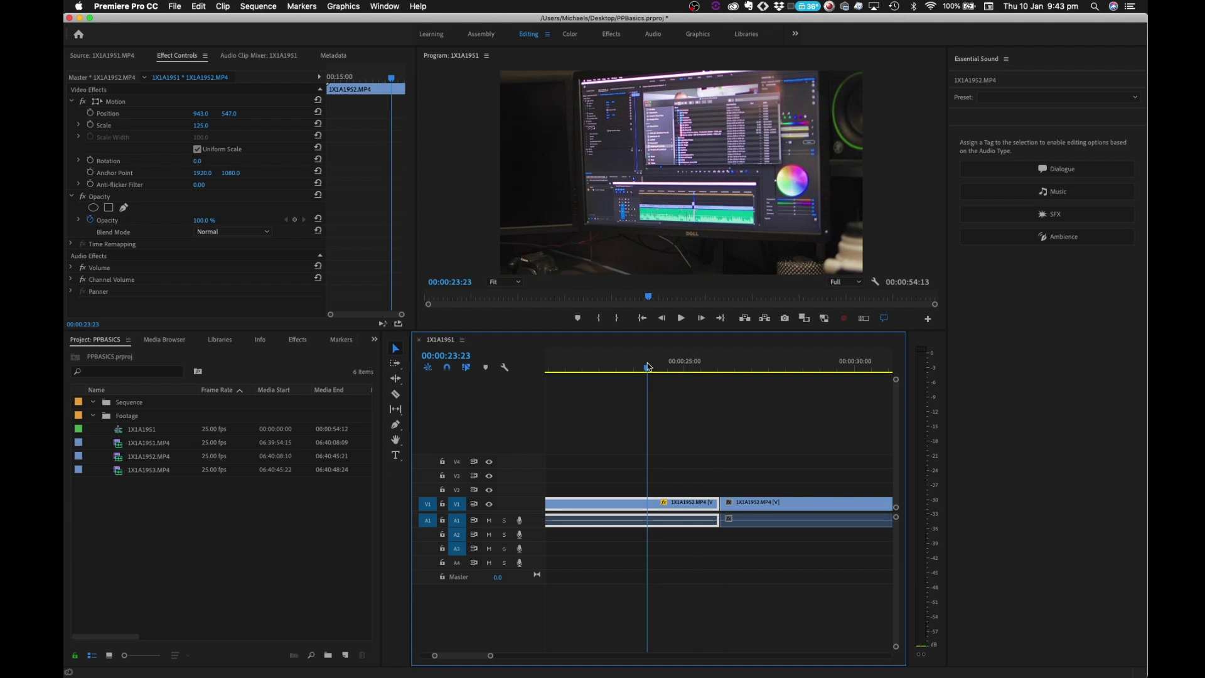
pyautogui.moveTo(648, 367)
pyautogui.mouseDown()
pyautogui.moveTo(570, 367)
pyautogui.moveTo(641, 367)
pyautogui.mouseUp()
pyautogui.press('c')
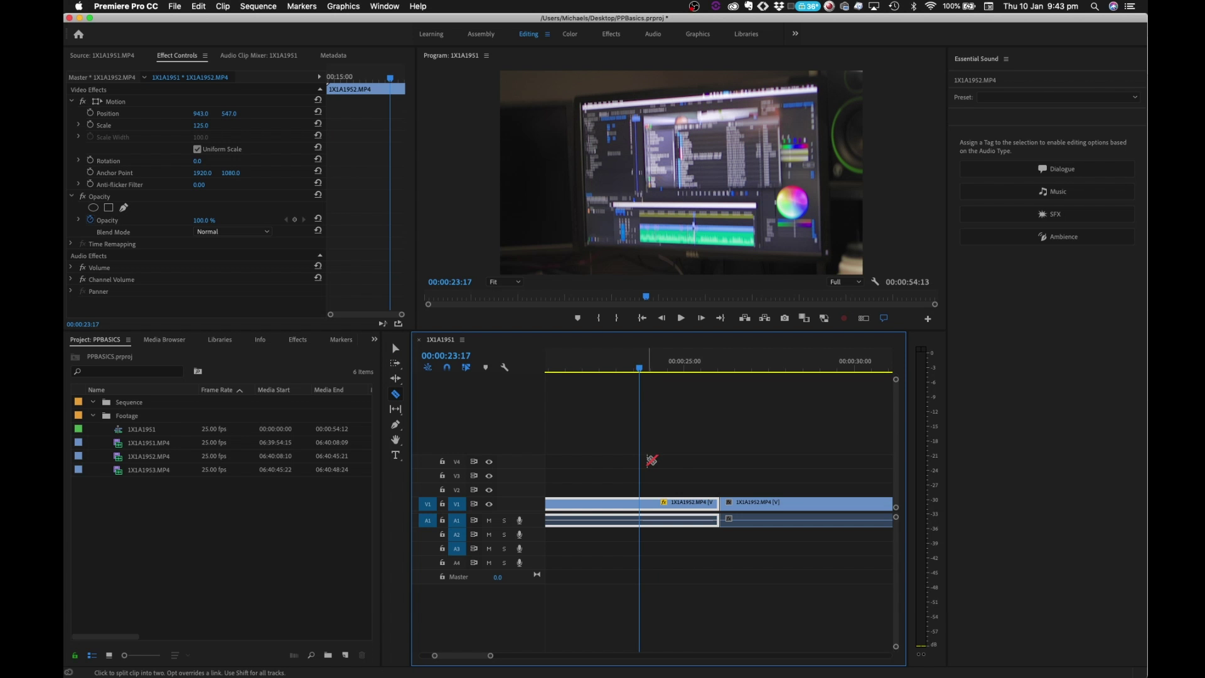
pyautogui.click(640, 502)
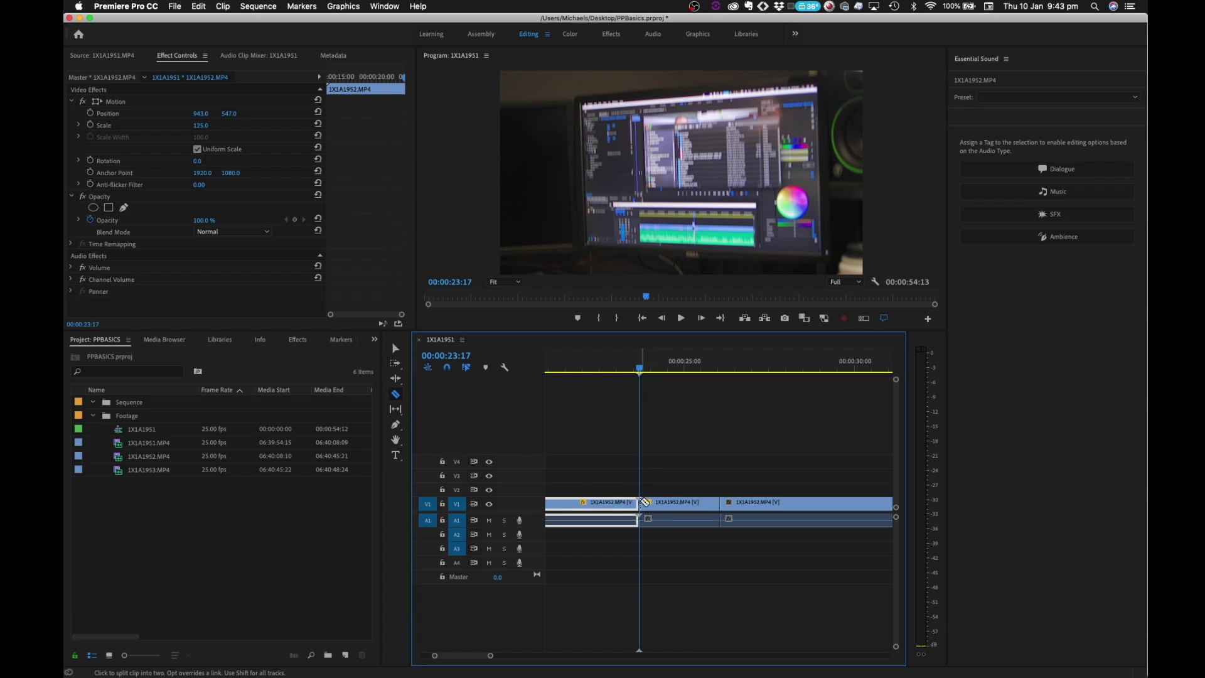
# Trim the start of the piece after the new cut to 00:00:24:12 and move it against the preceding piece.
pyautogui.press('v')
pyautogui.moveTo(641, 502); pyautogui.dragTo(666, 502)
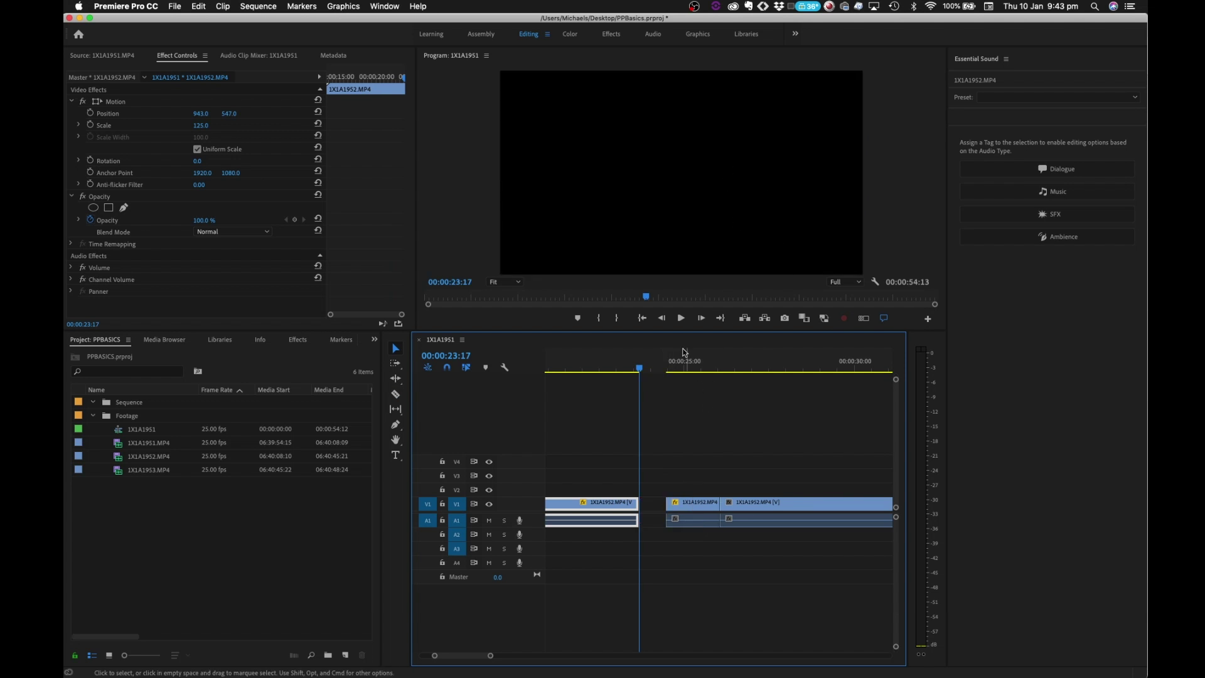
pyautogui.click(667, 363)
pyautogui.click(684, 519)
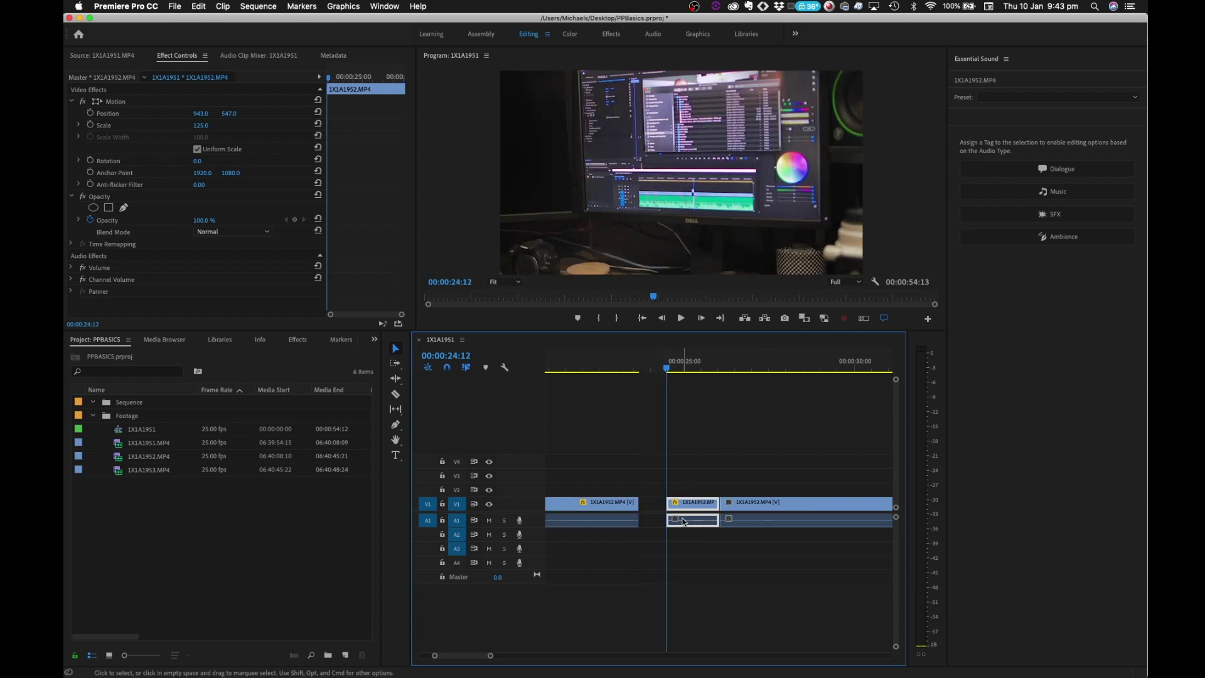
pyautogui.moveTo(684, 521); pyautogui.dragTo(657, 521)
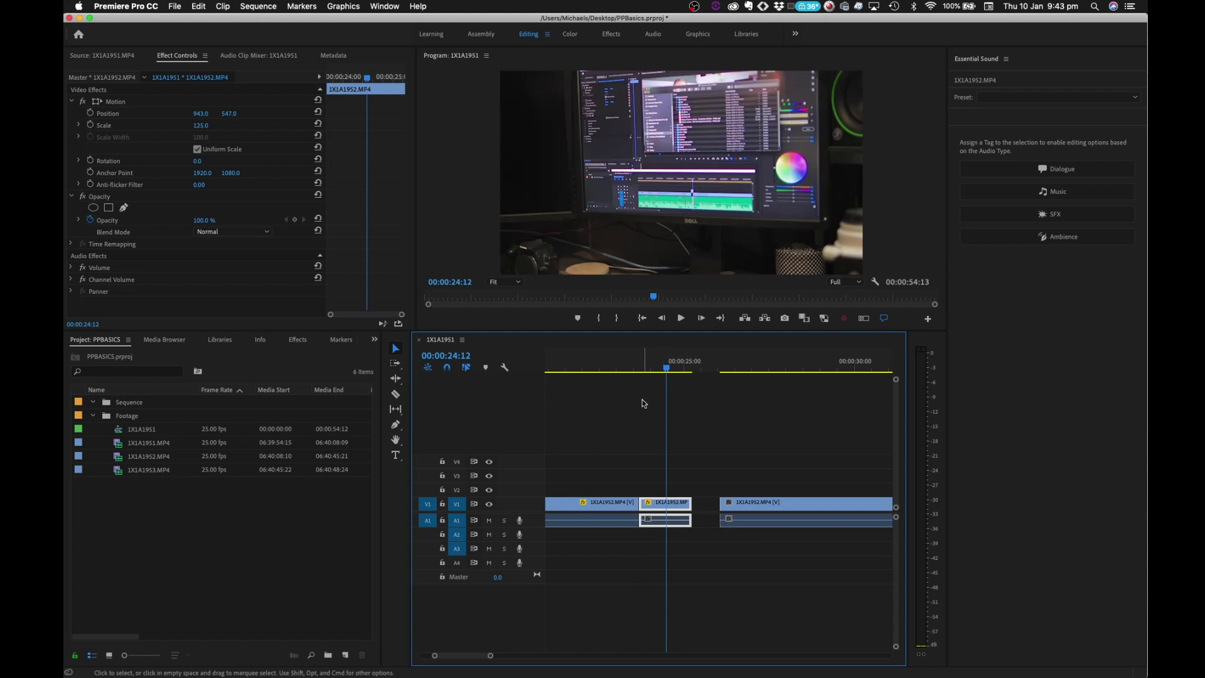
# Play and scrub through the join at 00:00:23:17 to review the tightened cut.
pyautogui.click(619, 363)
pyautogui.press('space')
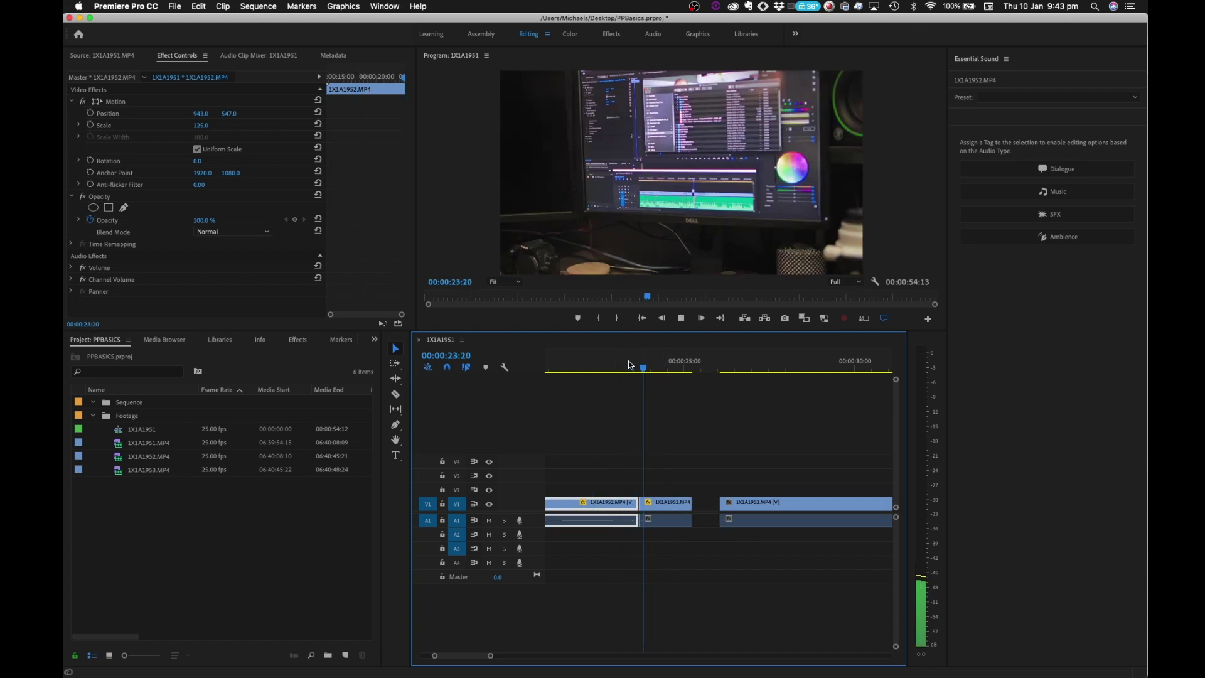
pyautogui.moveTo(619, 364); pyautogui.dragTo(651, 364)
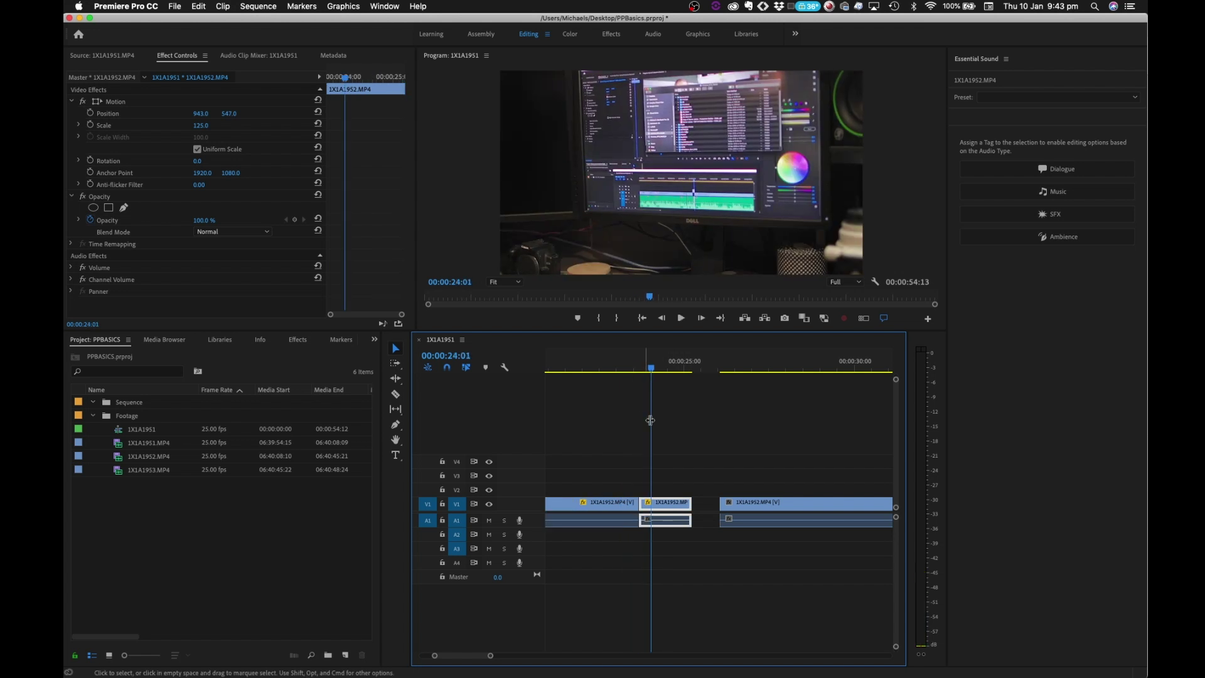
# Ripple-trim the empty space after the moved piece from 00:00:25:06 so the following clips close the gap.
pyautogui.click(693, 369)
pyautogui.press('w')
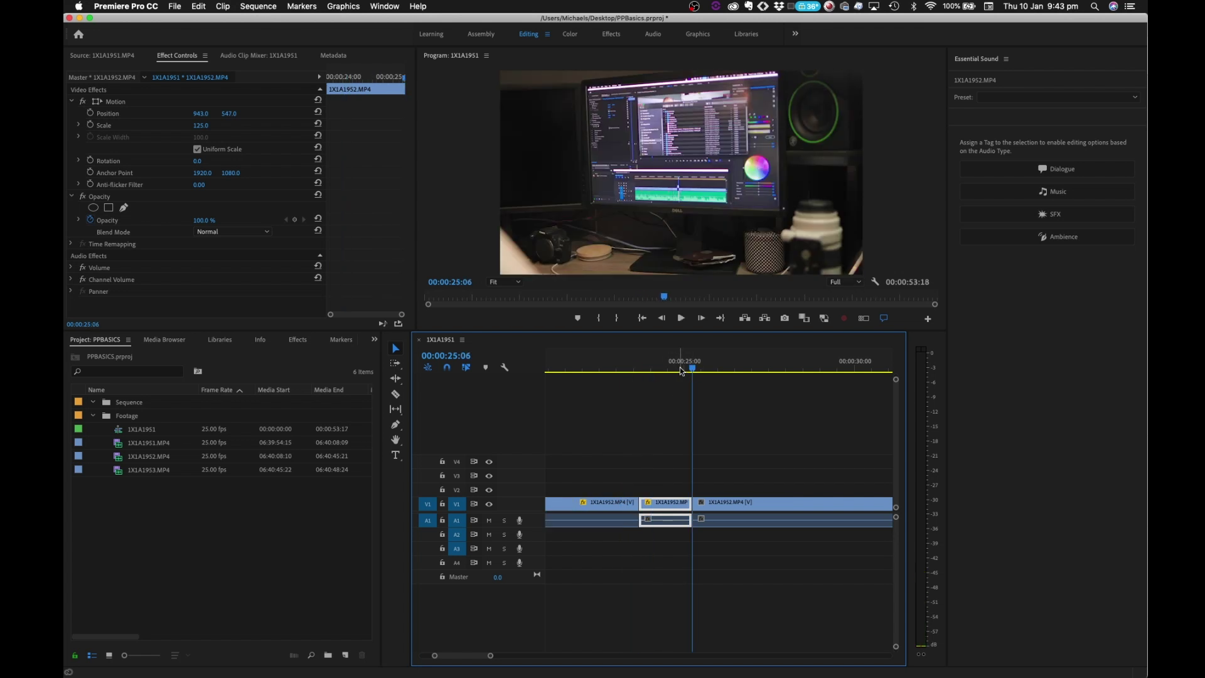
pyautogui.click(680, 370)
pyautogui.press('-')
pyautogui.press('-')
pyautogui.press('-')
pyautogui.press('-')
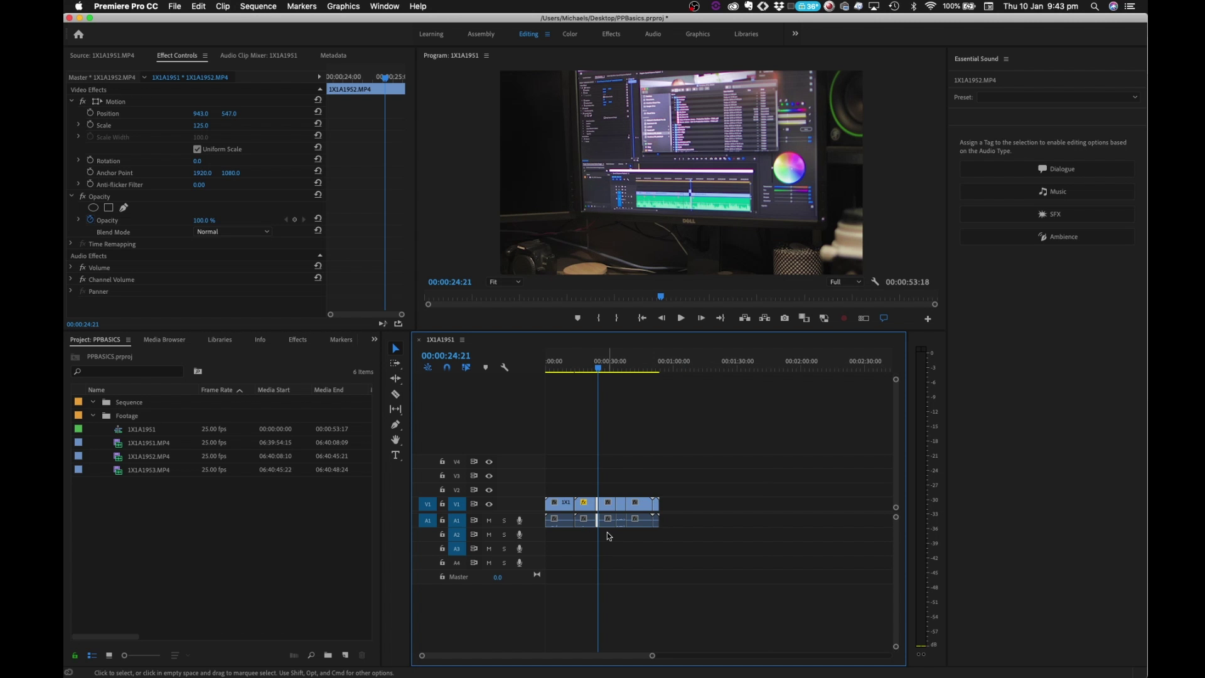
pyautogui.press('=')
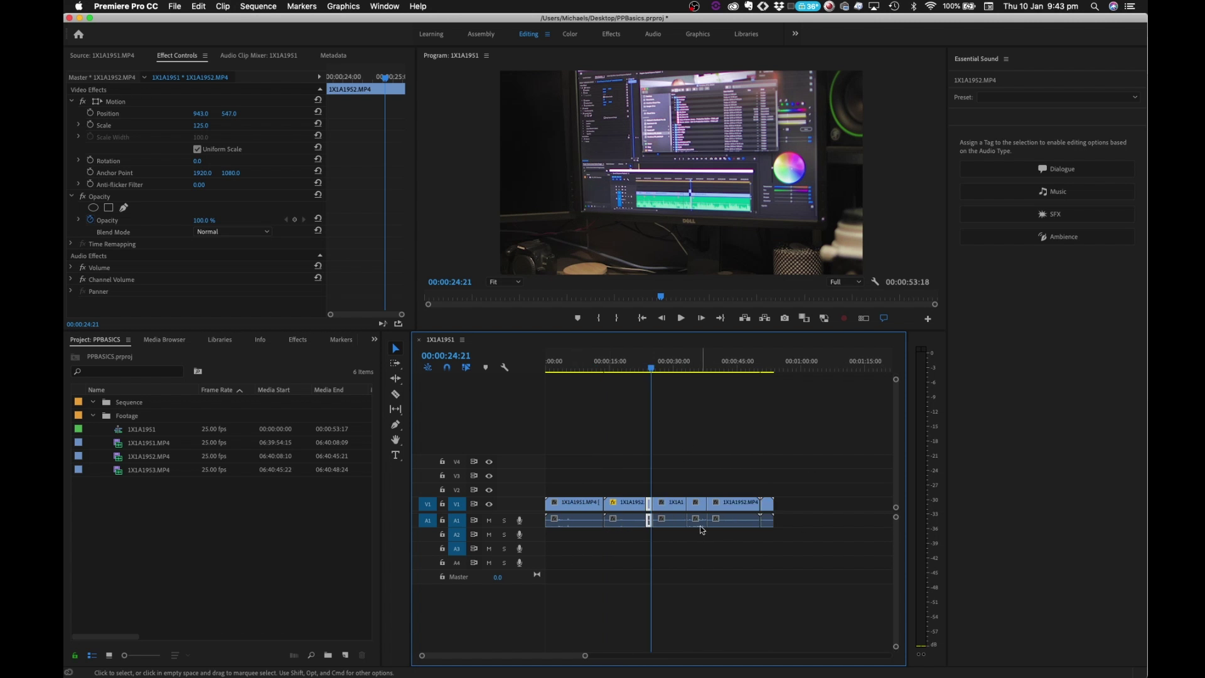